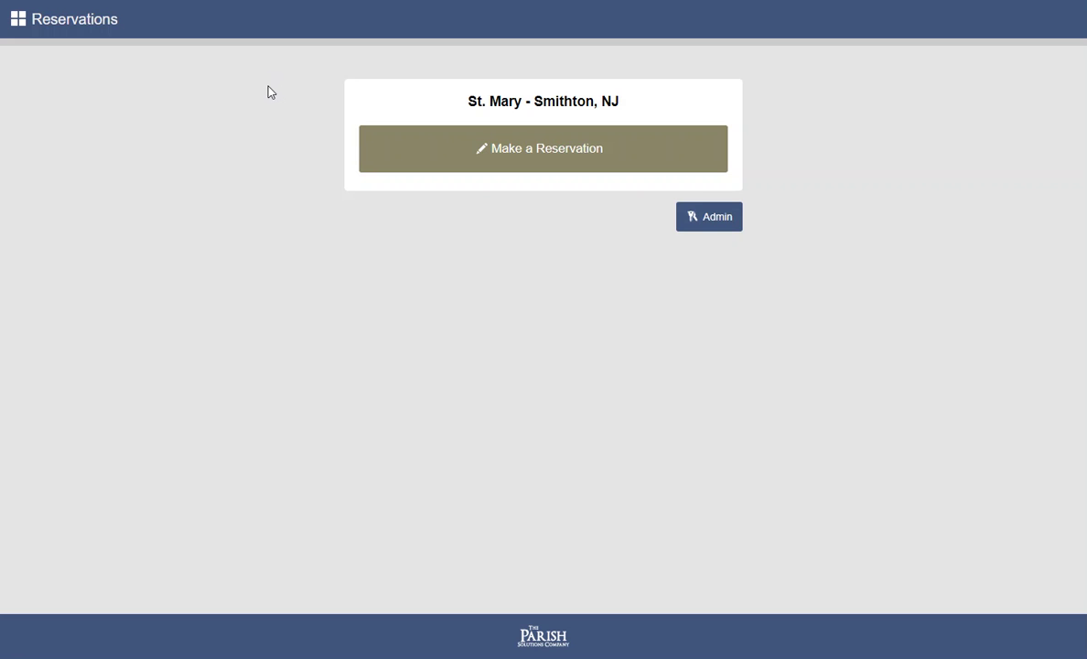
Open St. Mary's list of upcoming reservable events with their open spots
left_click(529, 156)
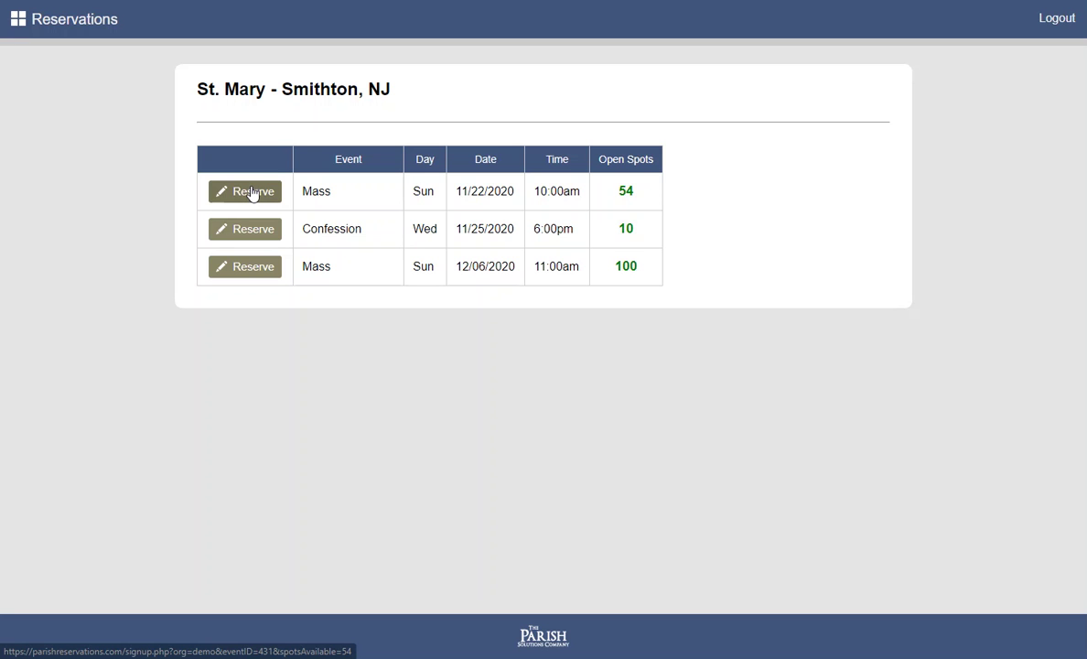
Book the 11/22/2020 10:00am Mass for a group of 2, entering group name and contact e-mail
left_click(252, 193)
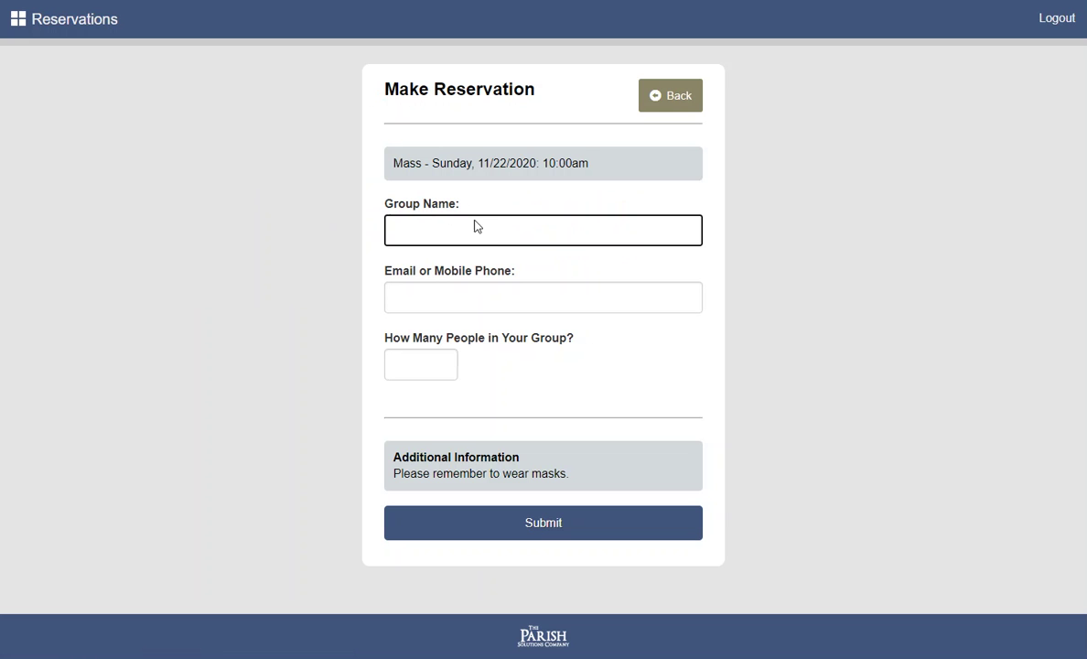
type("Smith")
key("Tab")
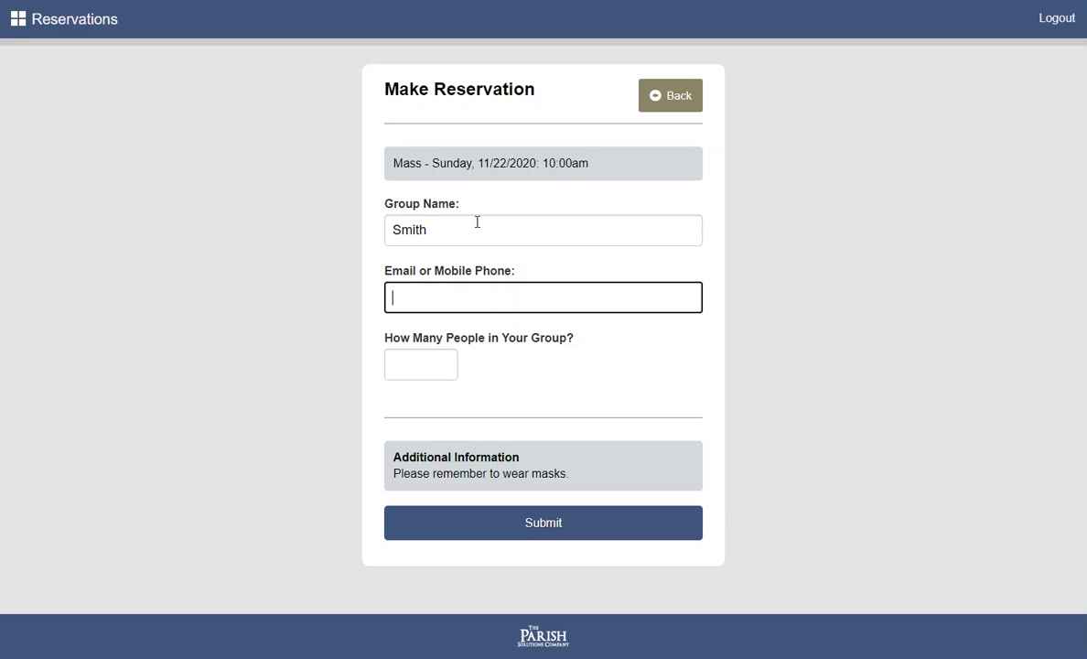
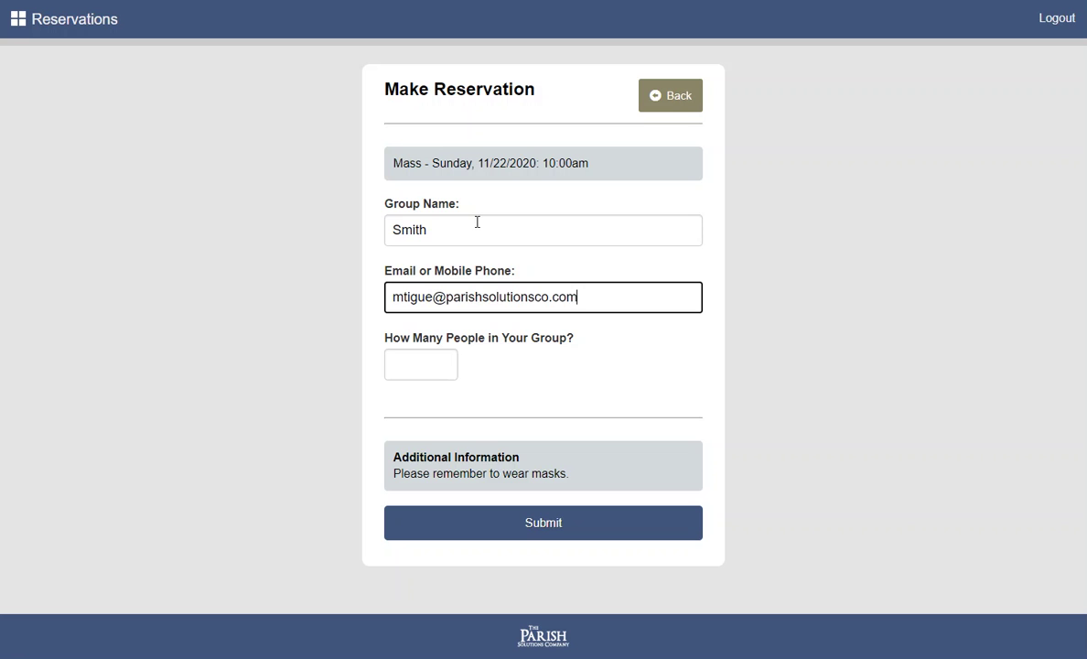
left_click(414, 354)
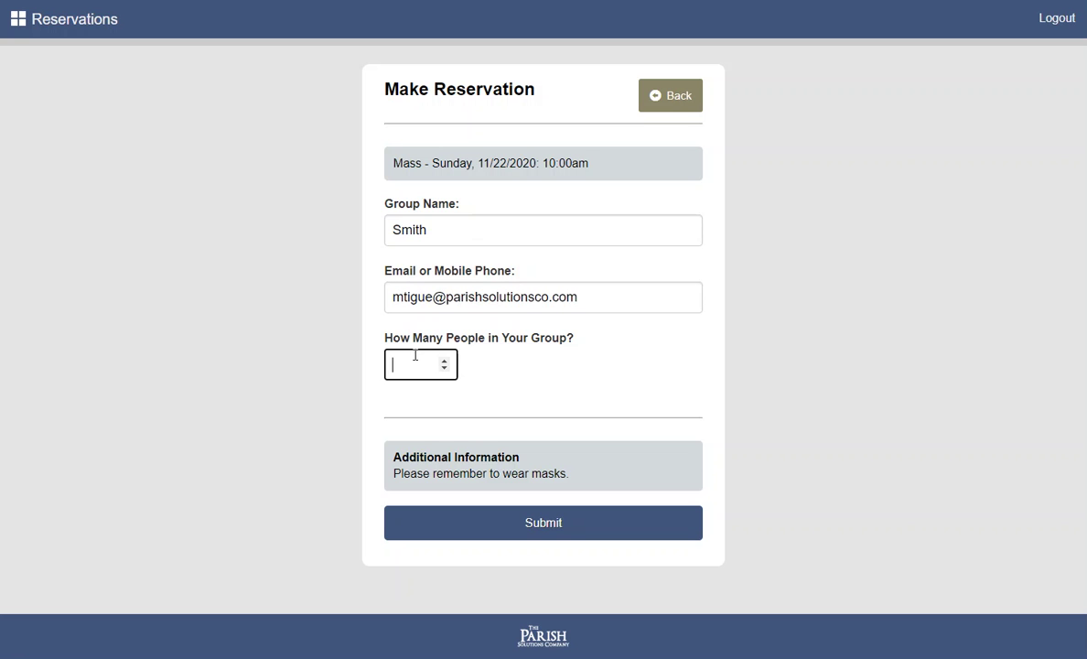
type("2")
left_click(531, 534)
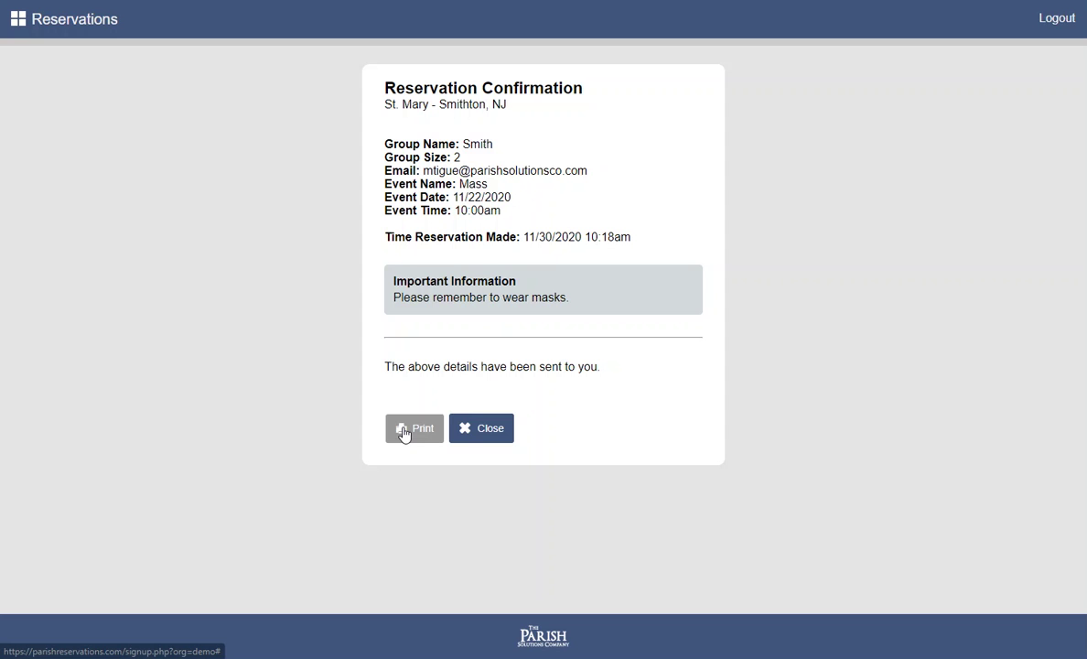
Sign in to the admin area with the admin password
left_click(490, 434)
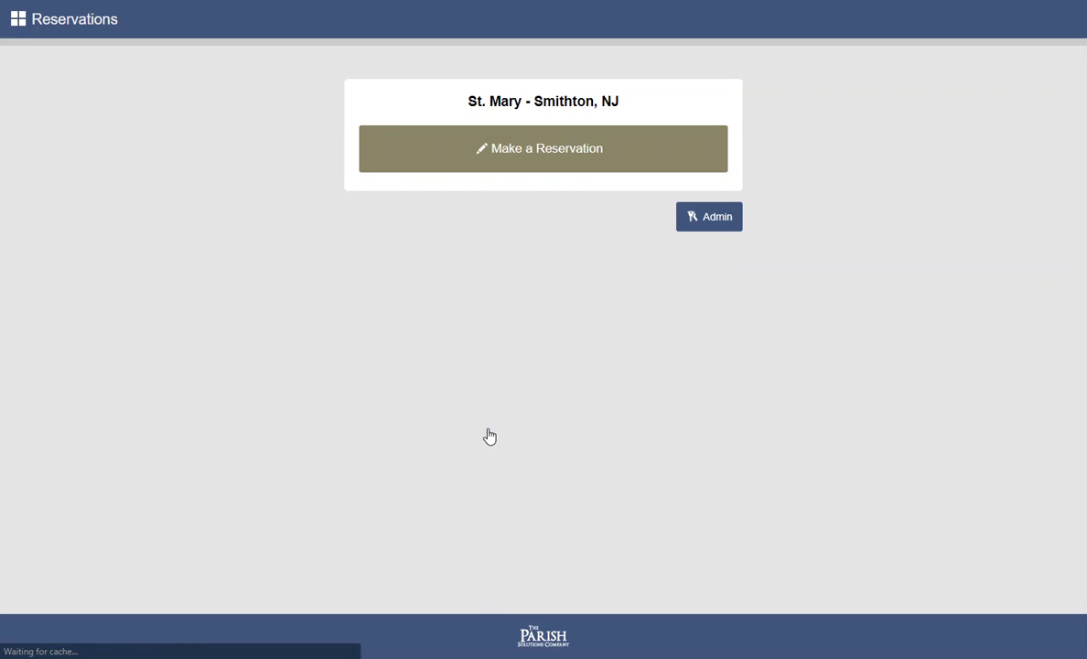
left_click(712, 224)
type("*********")
key("Return")
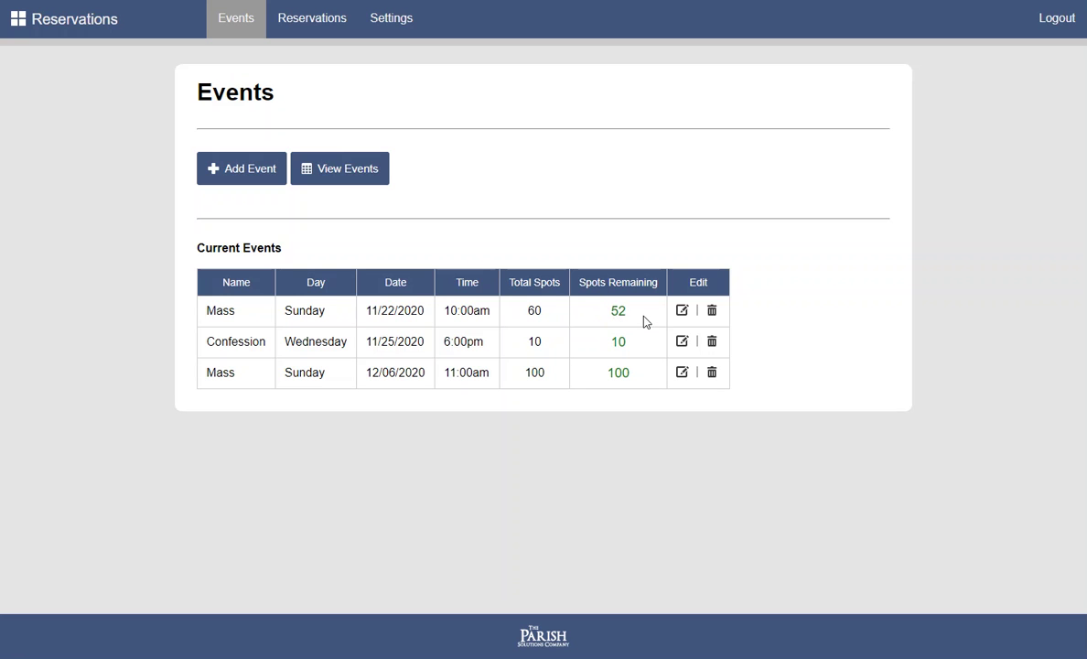
Raise the 11/22/2020 Mass's total spots from 60 to 70
left_click_drag(636, 317, 614, 316)
left_click(611, 321)
left_click(683, 311)
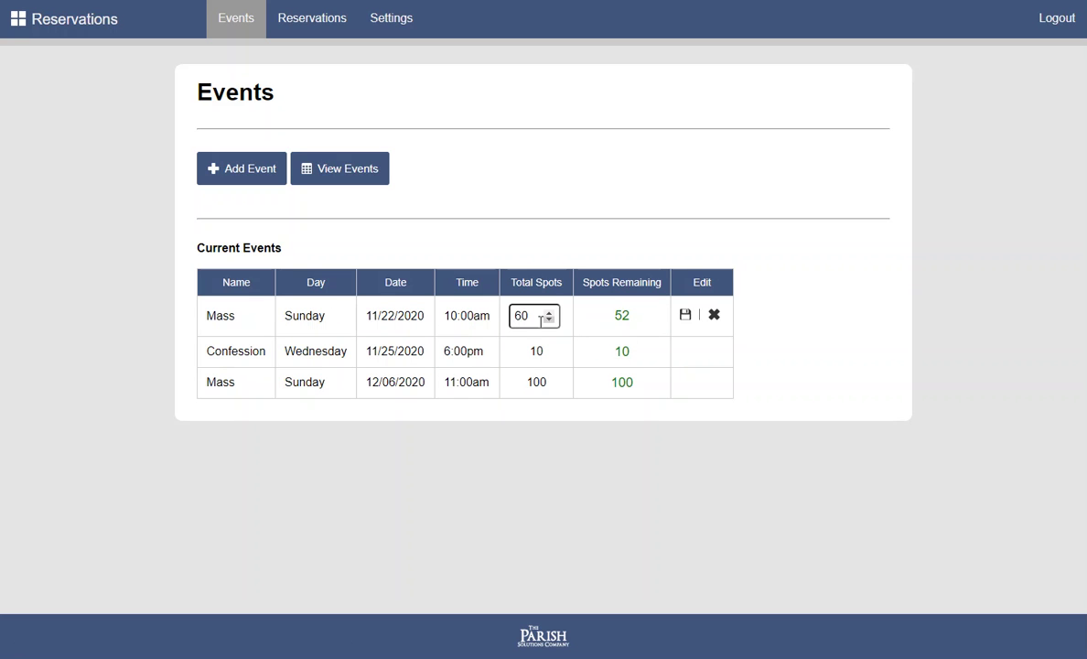
left_click_drag(530, 315, 514, 318)
type("70")
left_click(685, 316)
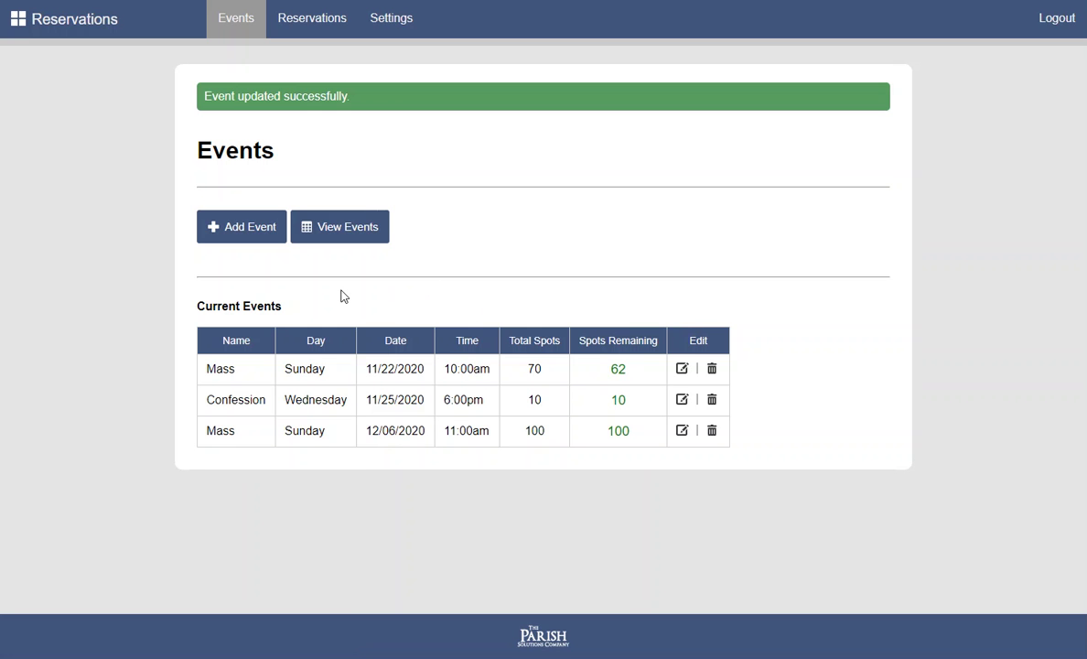
Give the first reservation for the 11/22/2020 Mass the note 'Pew 1'
left_click(332, 29)
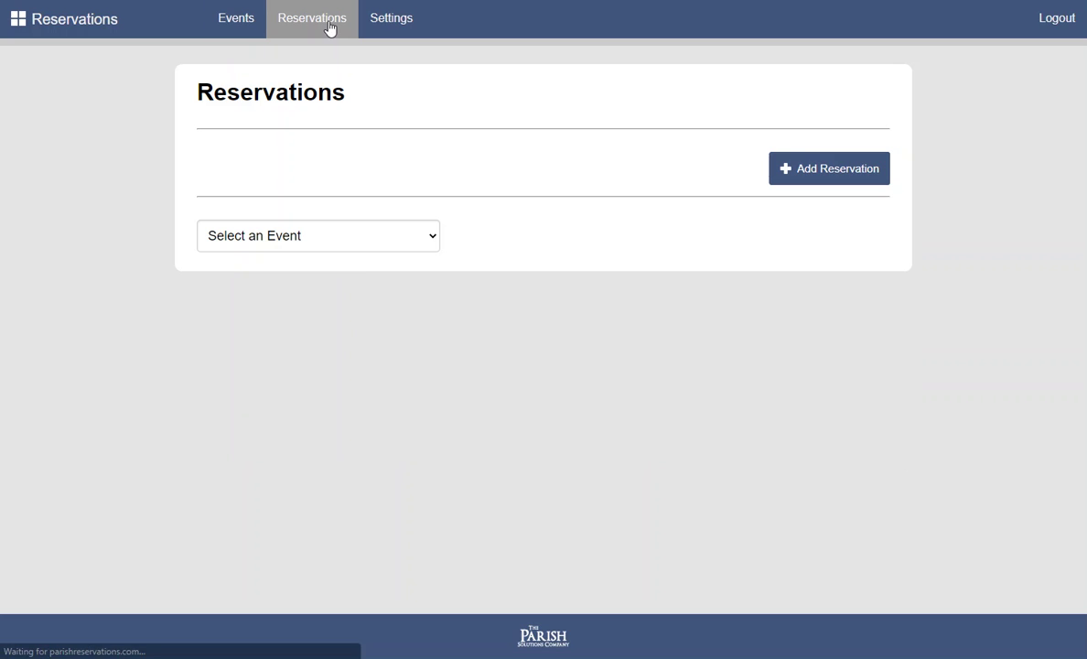
left_click(318, 243)
left_click(314, 278)
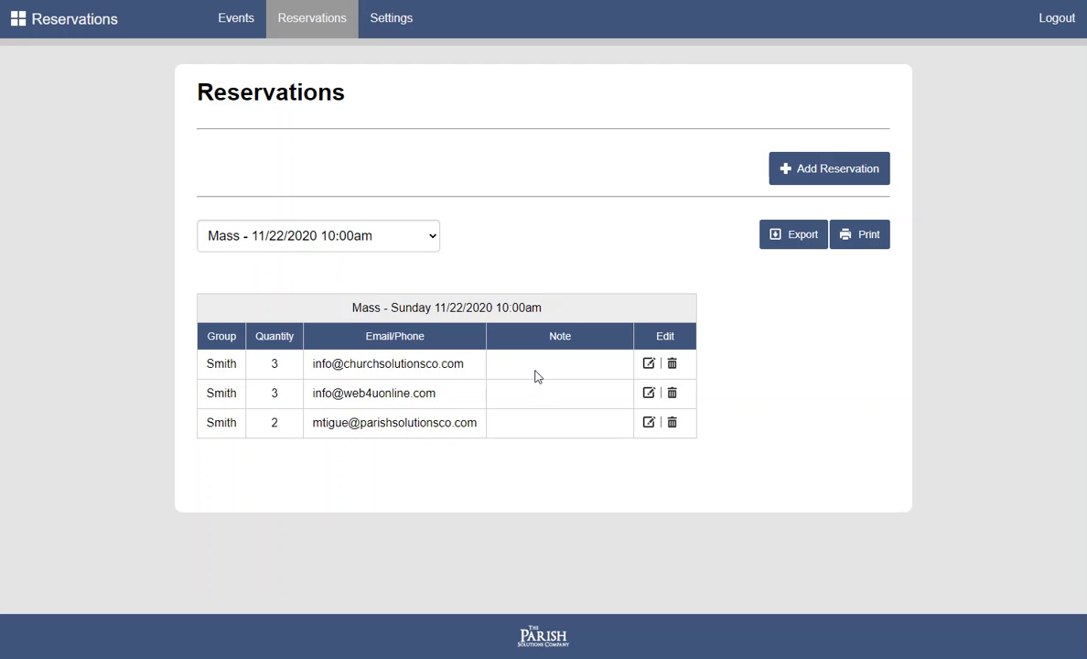
left_click(648, 363)
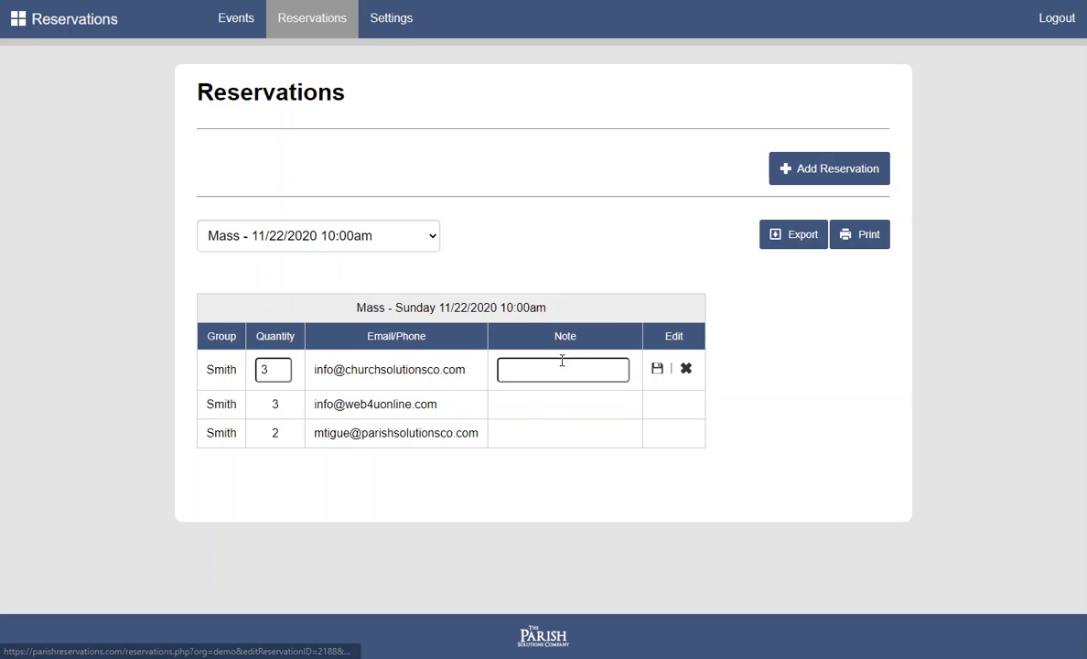
left_click(547, 373)
type("Pew 1")
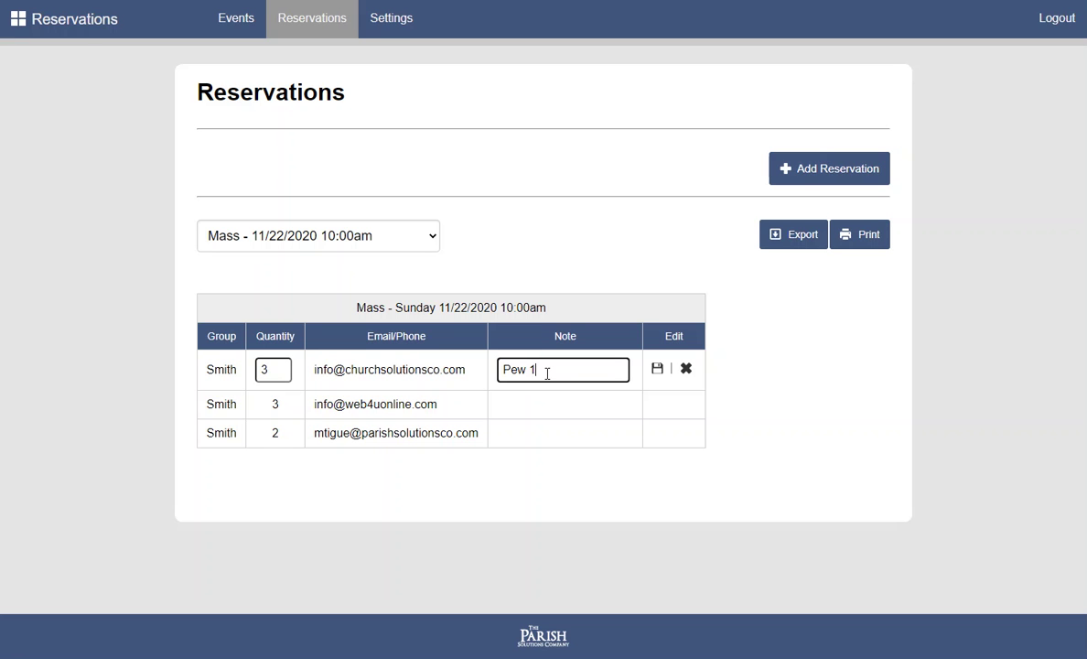
left_click(657, 368)
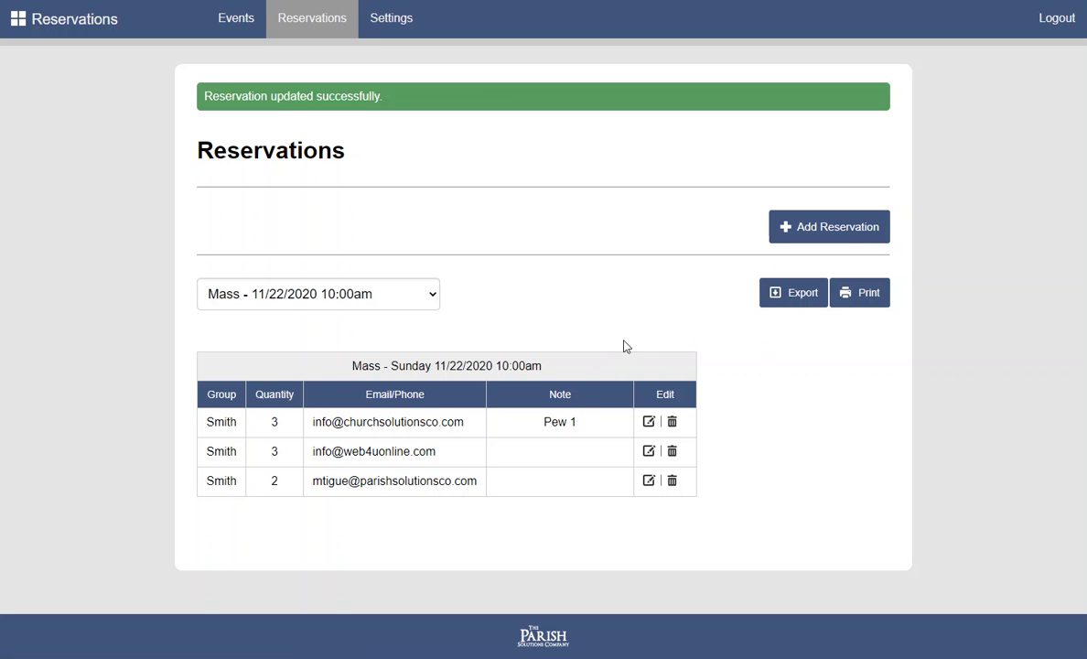
left_click(858, 295)
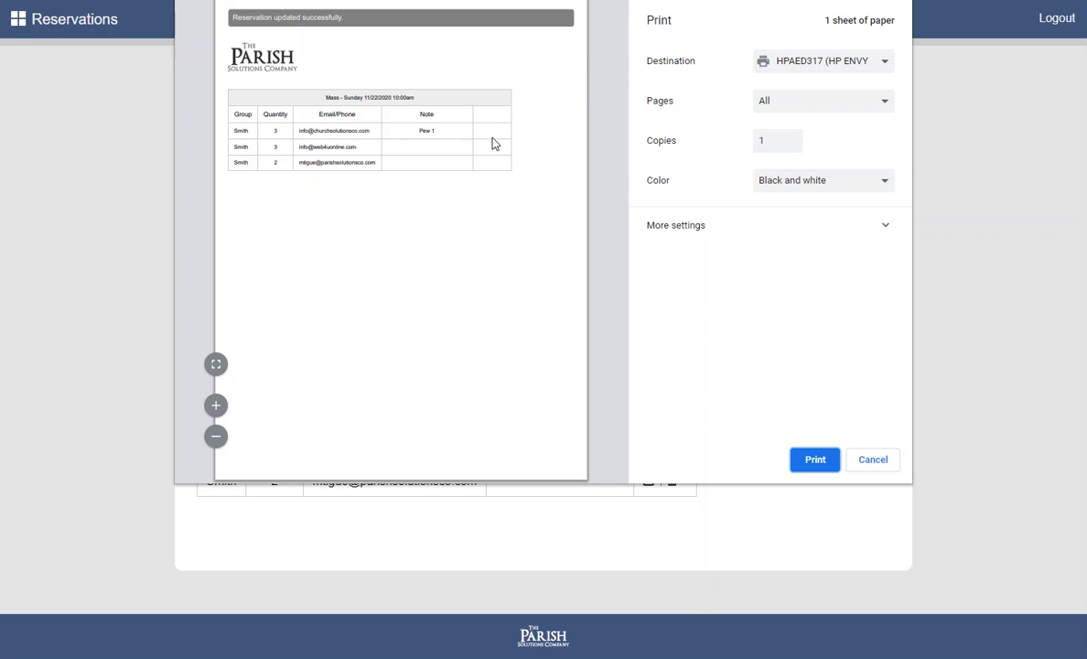
left_click(870, 460)
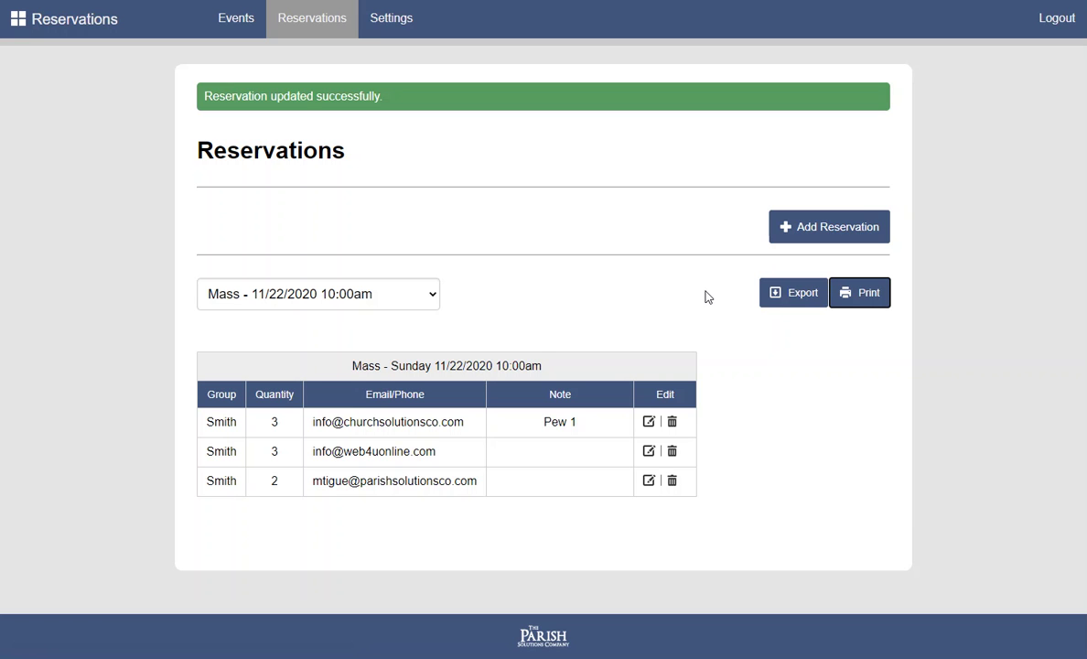
Keep the 11/22/2020 Mass selected in the Reservations list
left_click(435, 316)
left_click(386, 300)
left_click(384, 242)
Review Settings: 10-person maximum per reservation and the 'Please remember to wear masks.' sign-up message
left_click(386, 26)
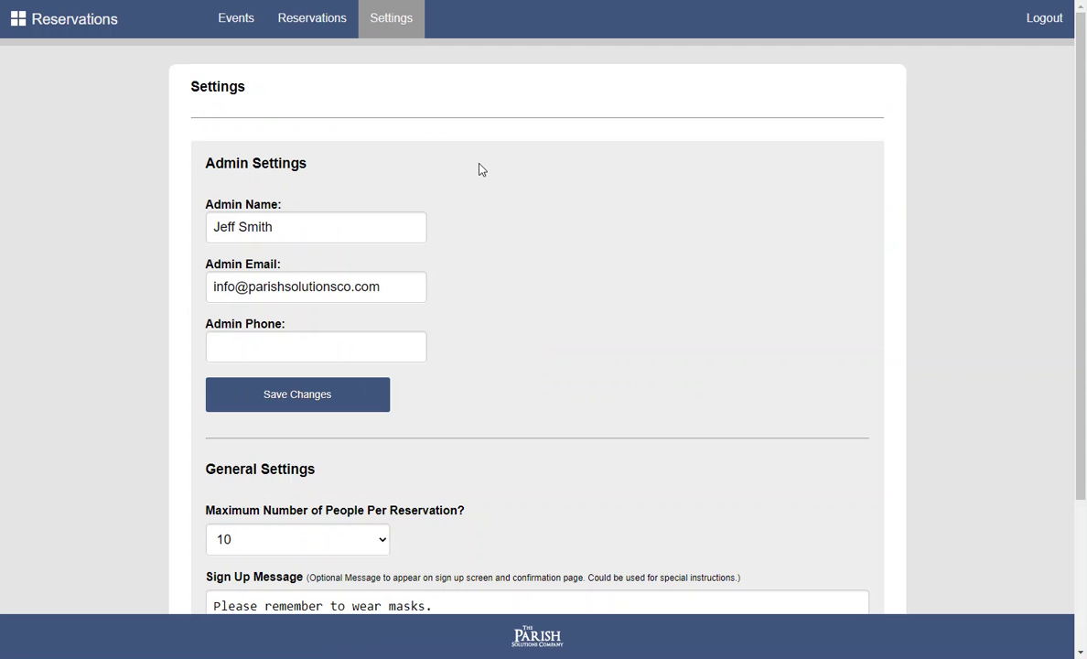
scroll(536, 220, "down", 1)
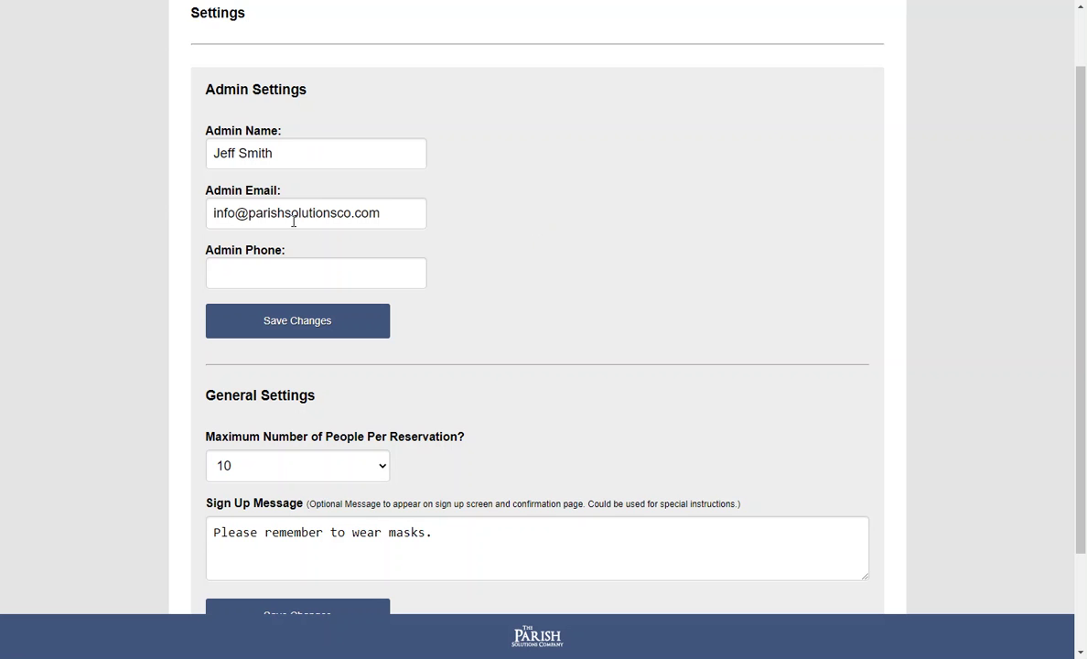
scroll(479, 295, "down", 2)
left_click(330, 351)
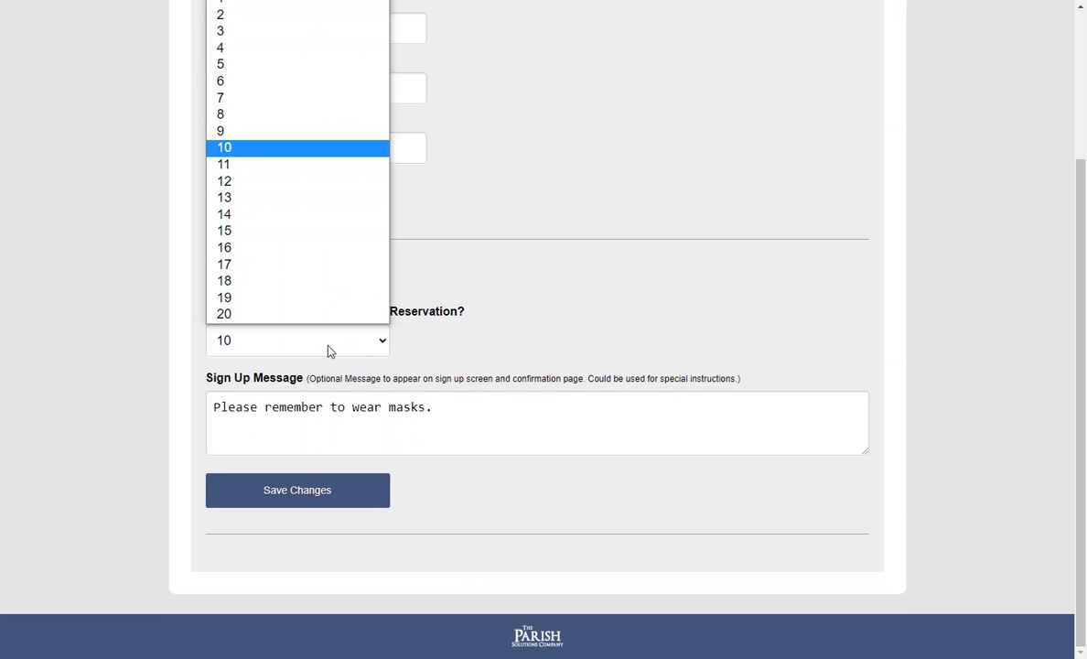
left_click(328, 351)
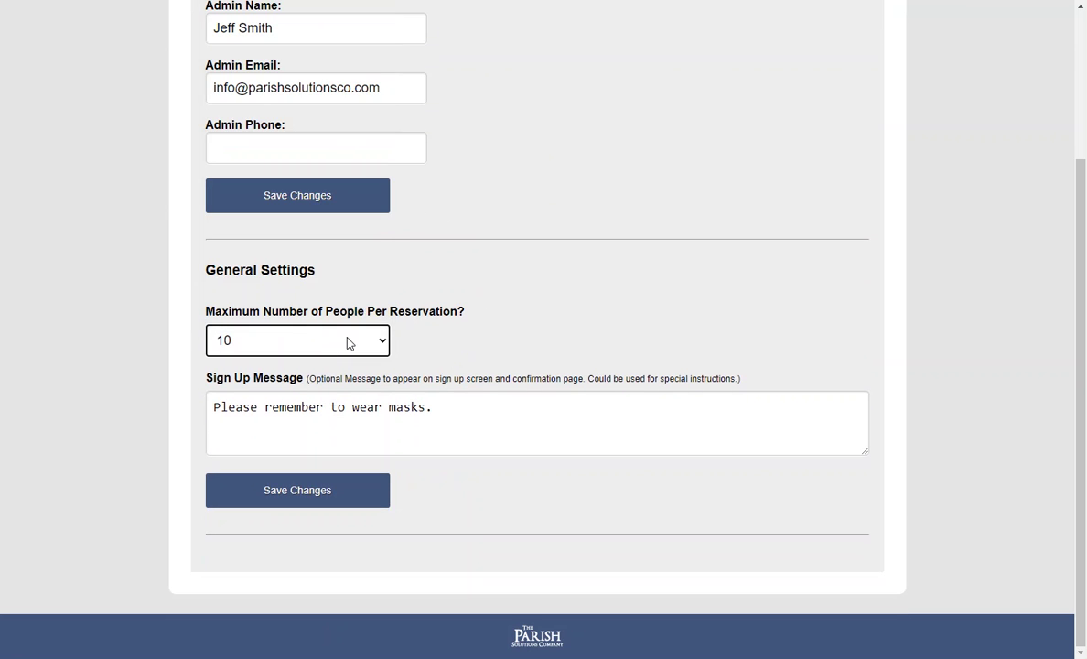
left_click(448, 406)
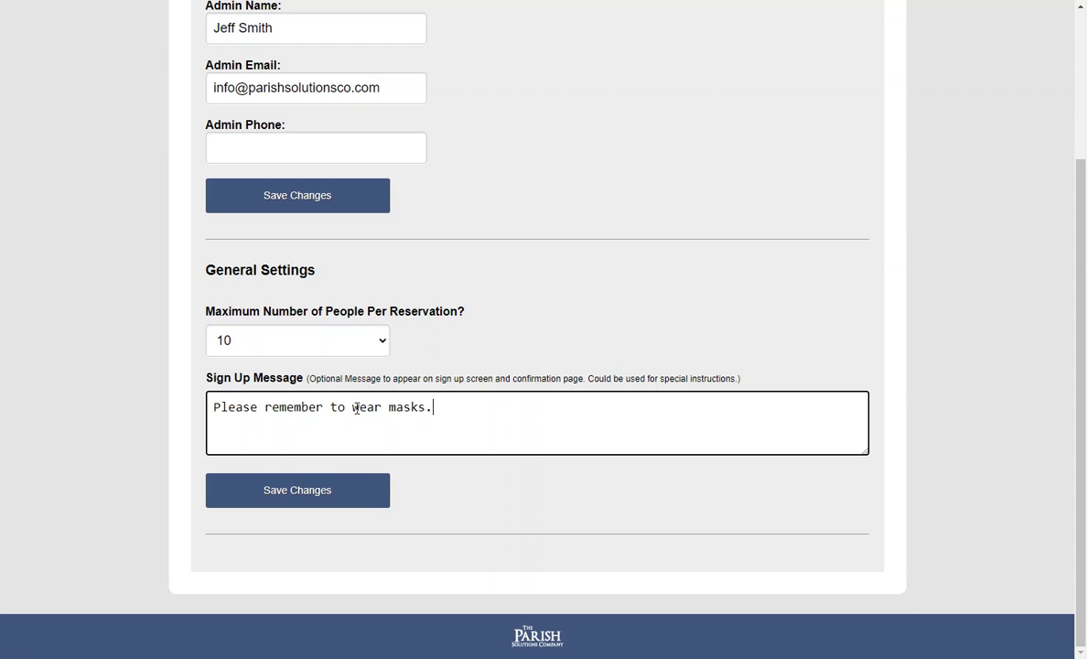
scroll(492, 337, "up", 3)
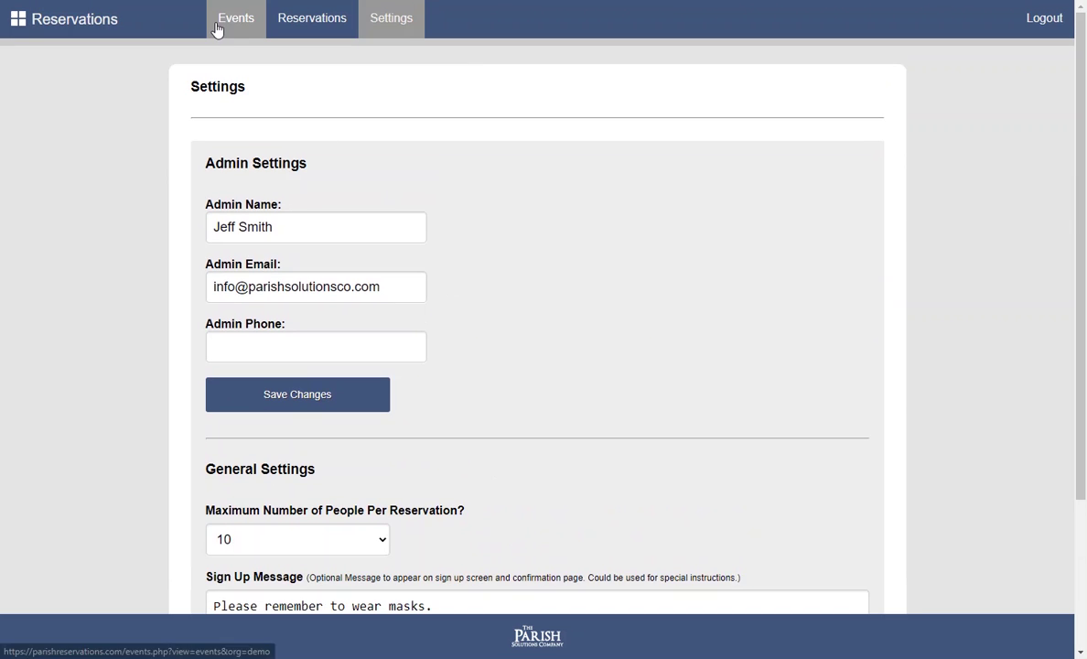
Start a new event named Mass dated 12/21/2020
left_click(217, 28)
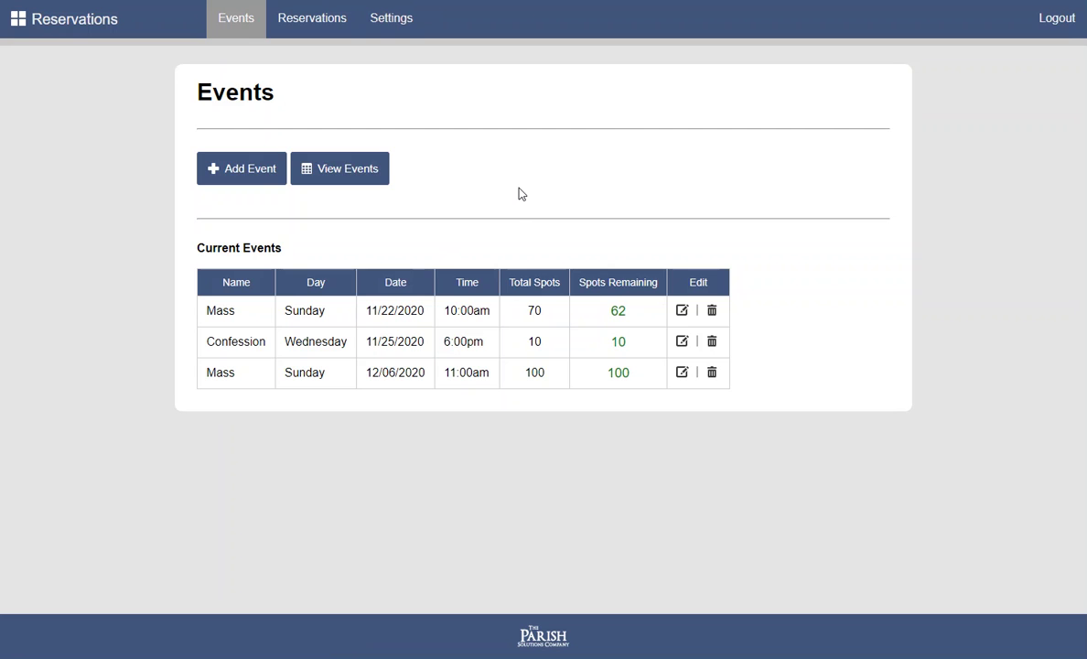
left_click(253, 177)
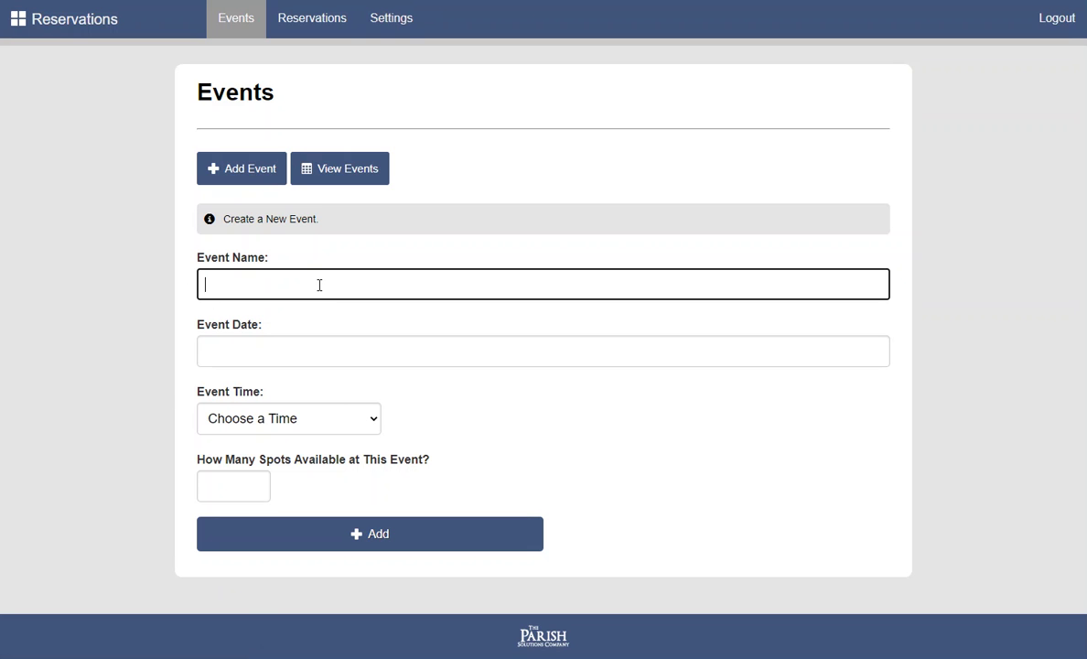
type("Mass")
left_click(282, 359)
left_click(400, 384)
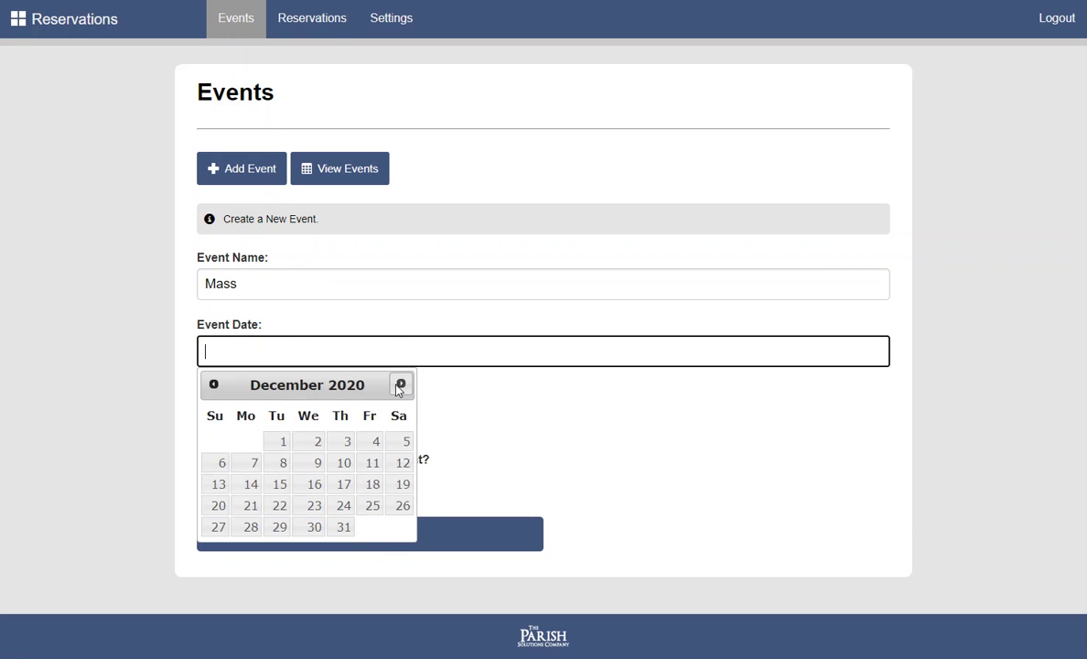
left_click(249, 506)
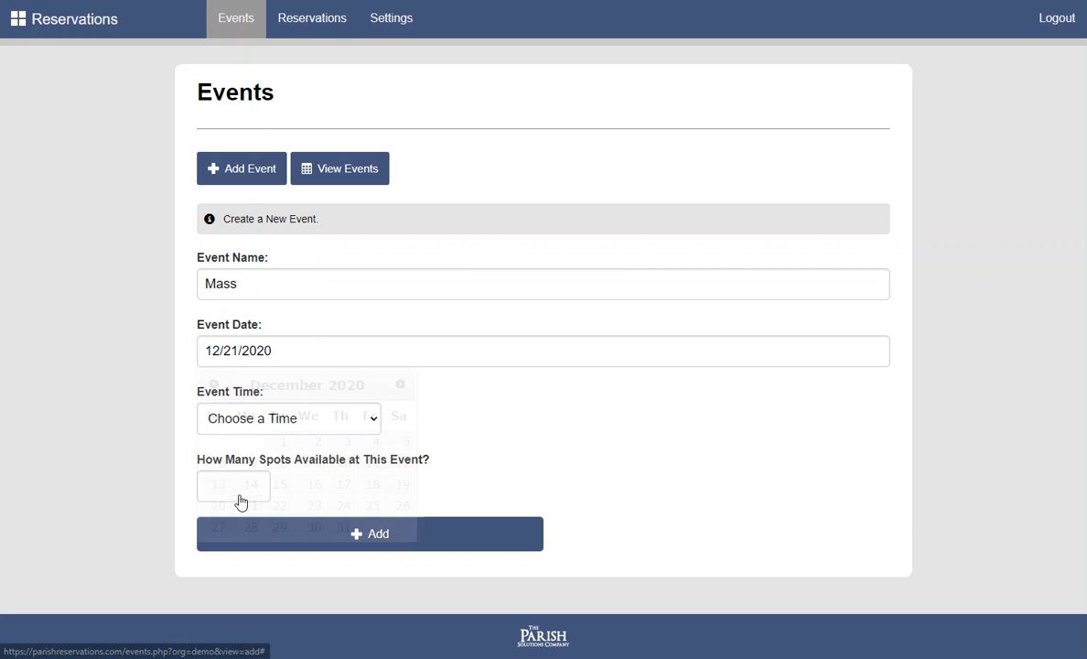
left_click(271, 421)
Set the Mass time to 1:00pm with 100 spots and add the event
scroll(282, 330, "down", 7)
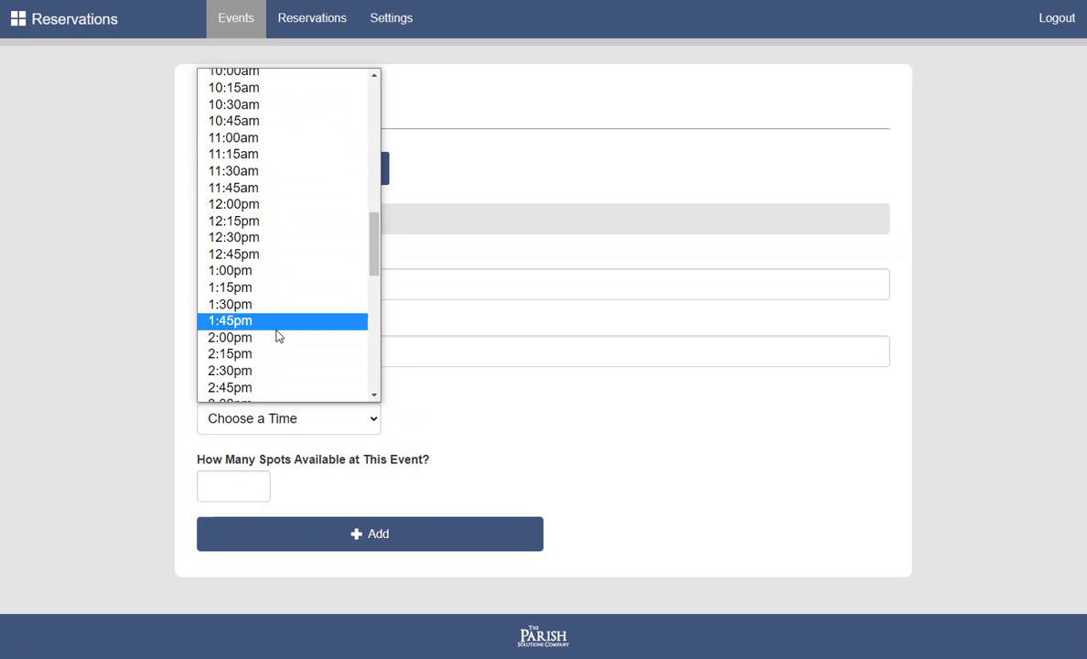
left_click(267, 267)
left_click(238, 478)
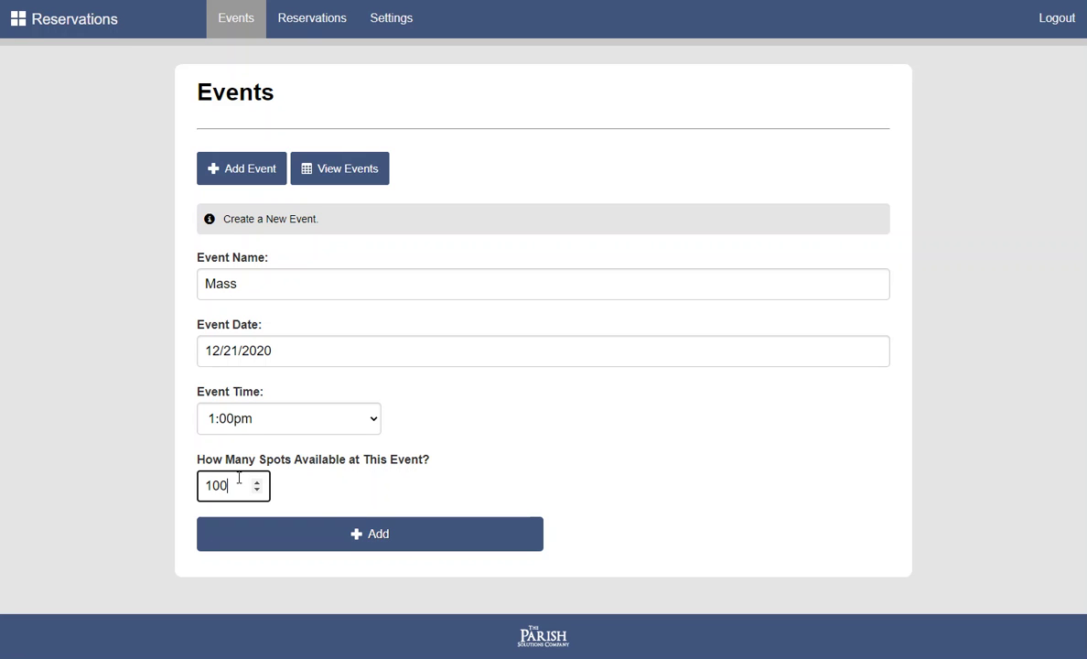
left_click(353, 533)
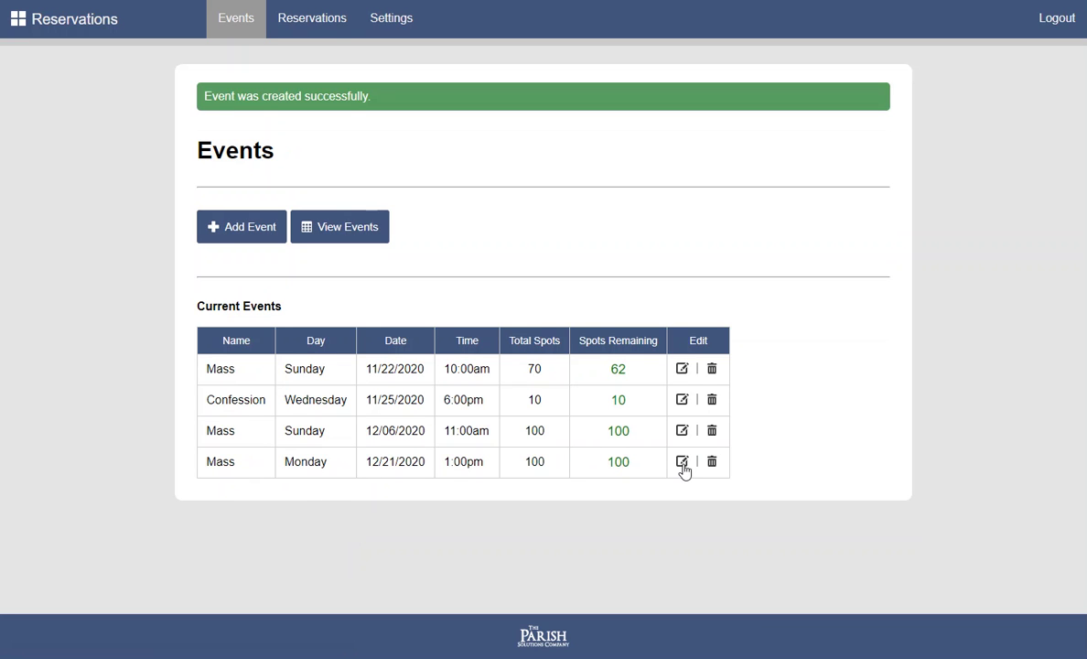
left_click(99, 41)
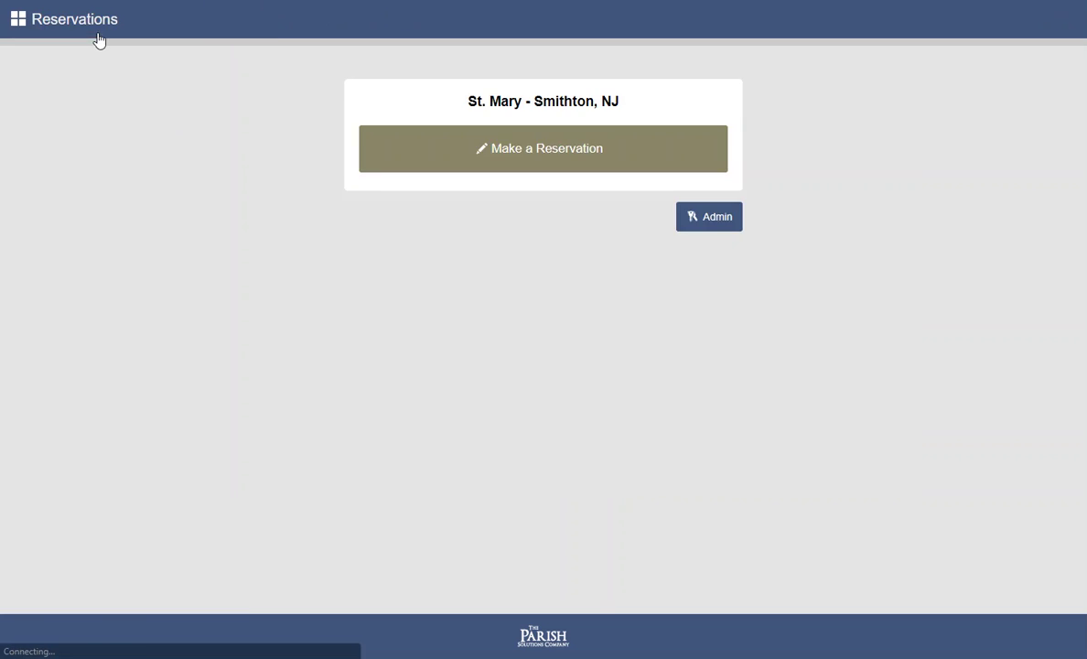
left_click(493, 149)
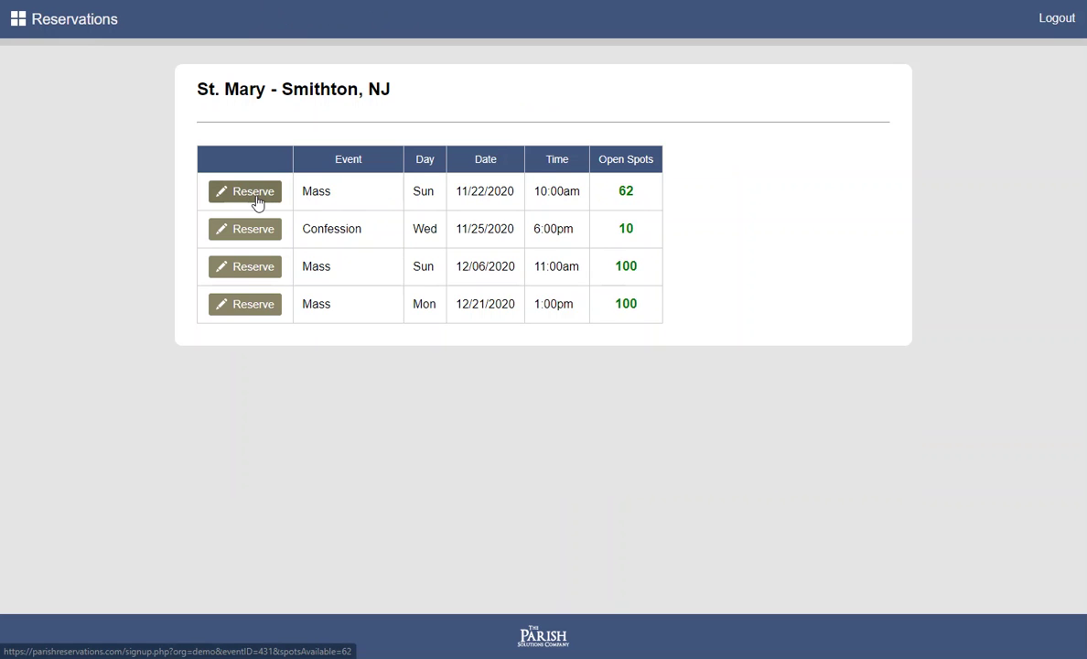
left_click(81, 34)
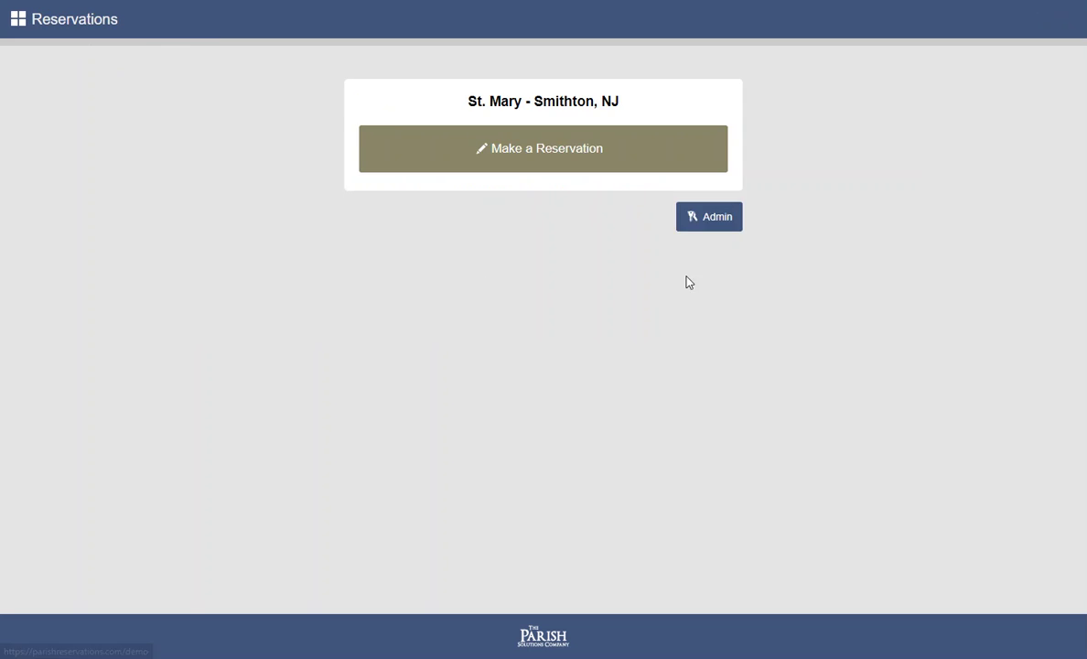
Log in to admin and cancel an accidental edit of the Confession event
left_click(703, 225)
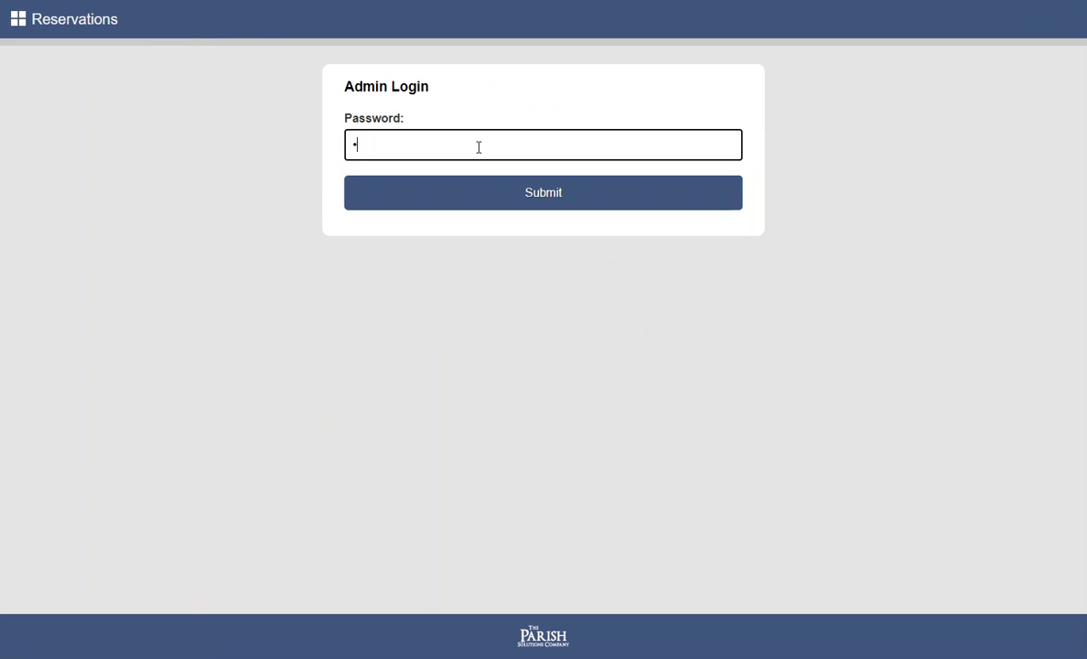
key("Return")
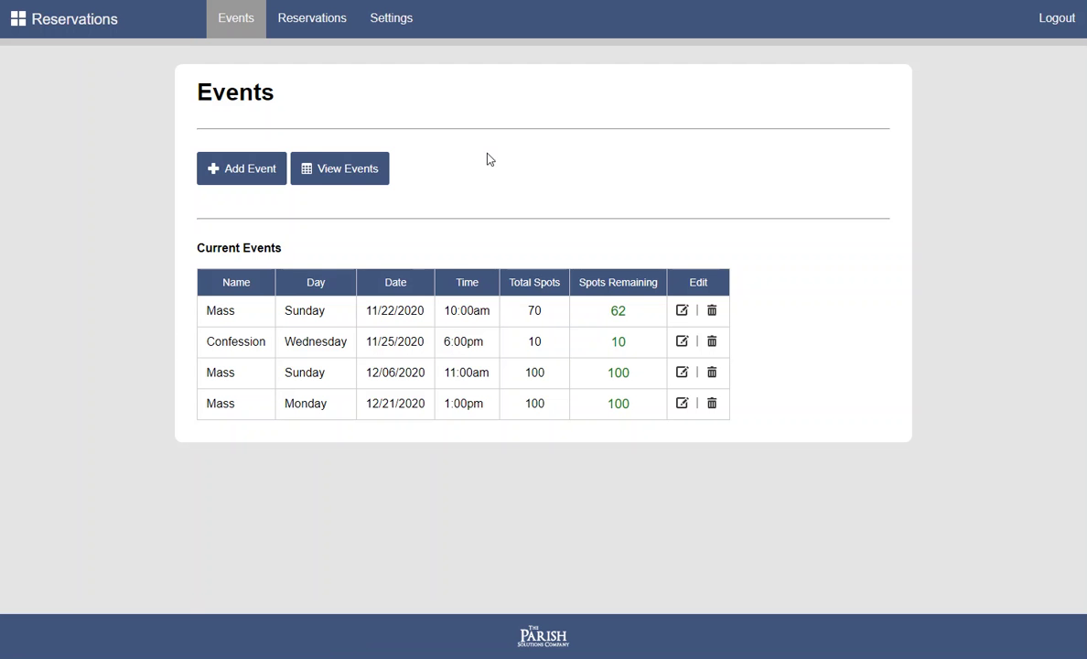
left_click(683, 343)
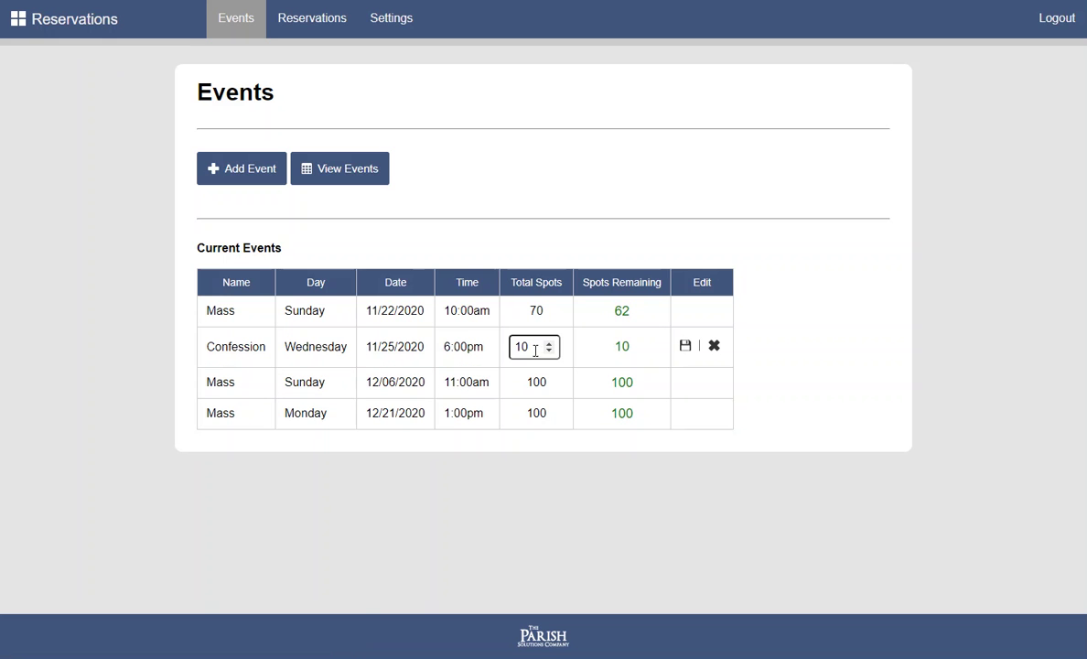
left_click(714, 347)
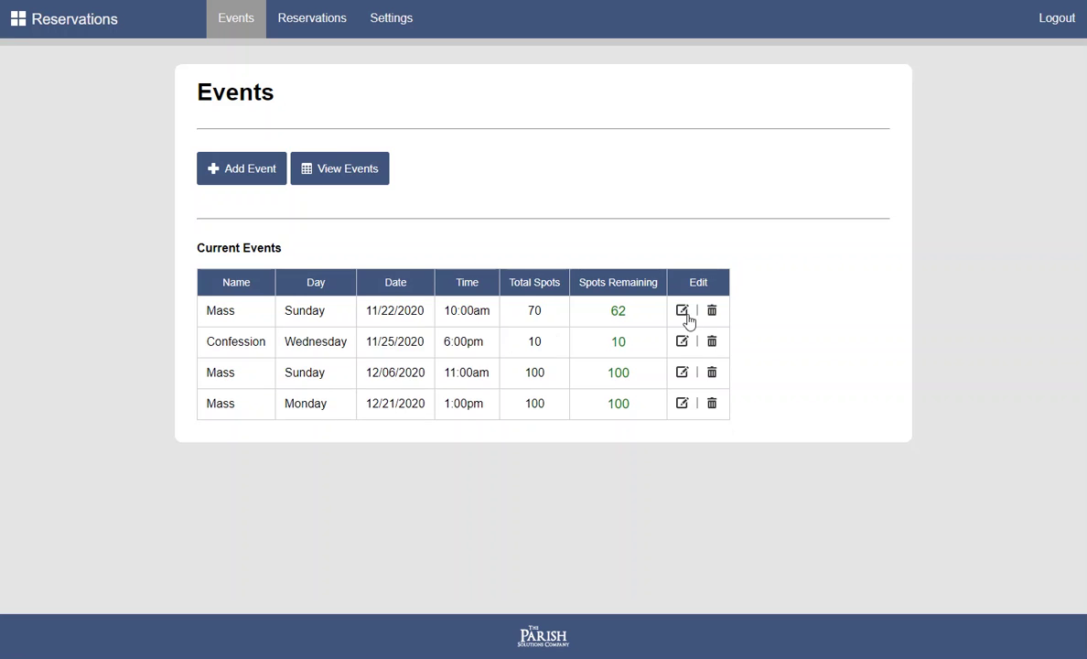
Change the 11/22/2020 Mass's total spots from 70 to 8
left_click(686, 314)
left_click_drag(531, 315, 490, 319)
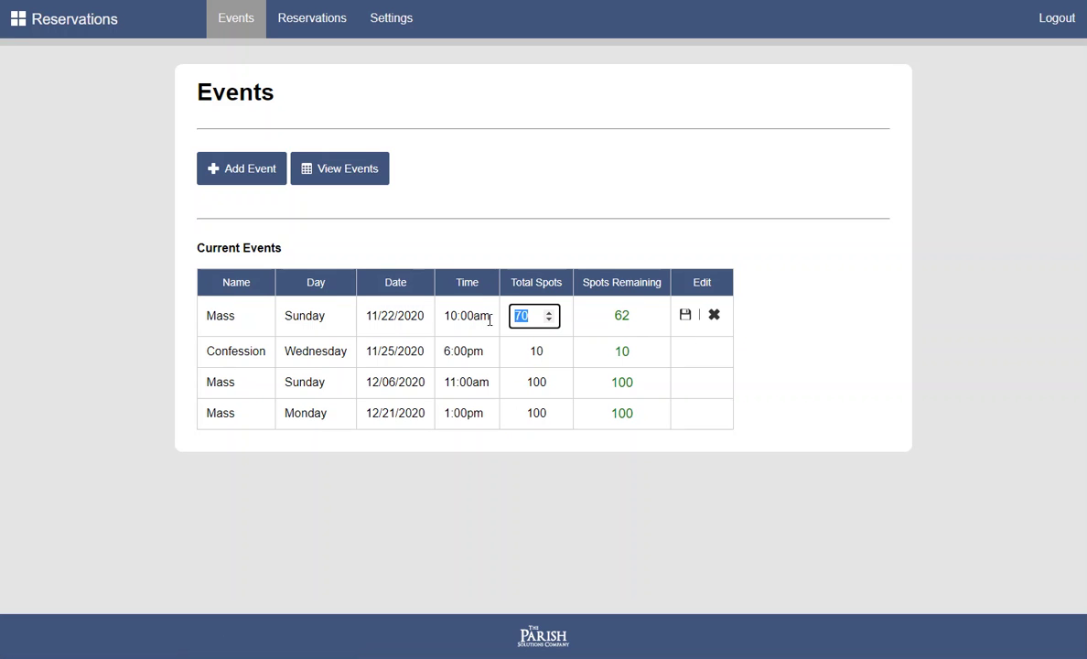
type("8")
left_click(685, 316)
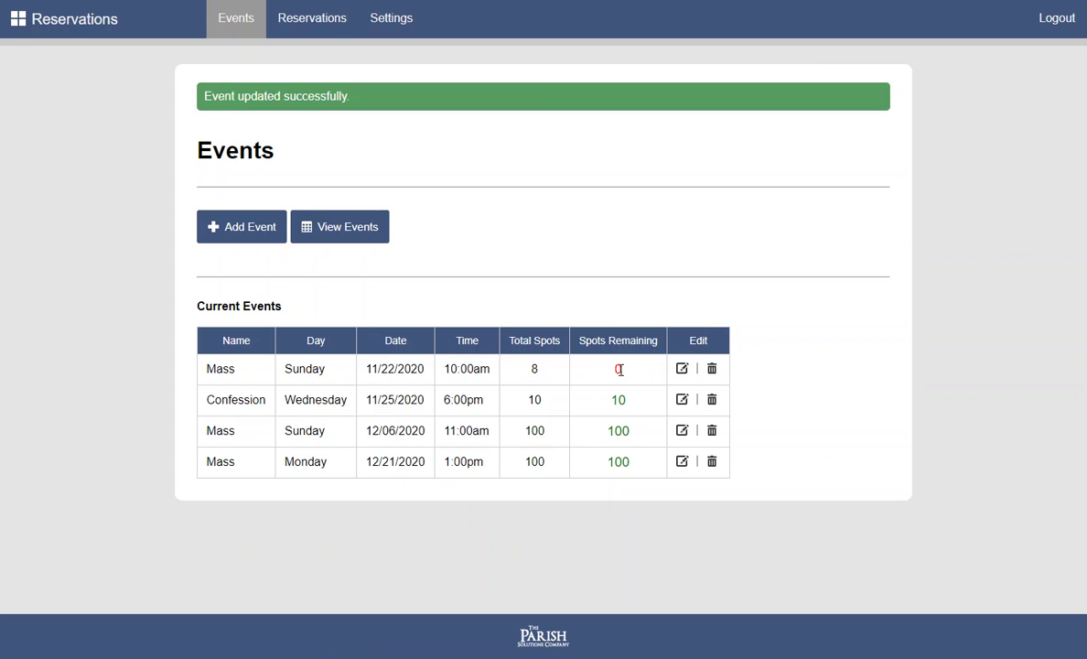
Go via the landing page to the public event list showing the Mass at 0 spots
left_click(95, 32)
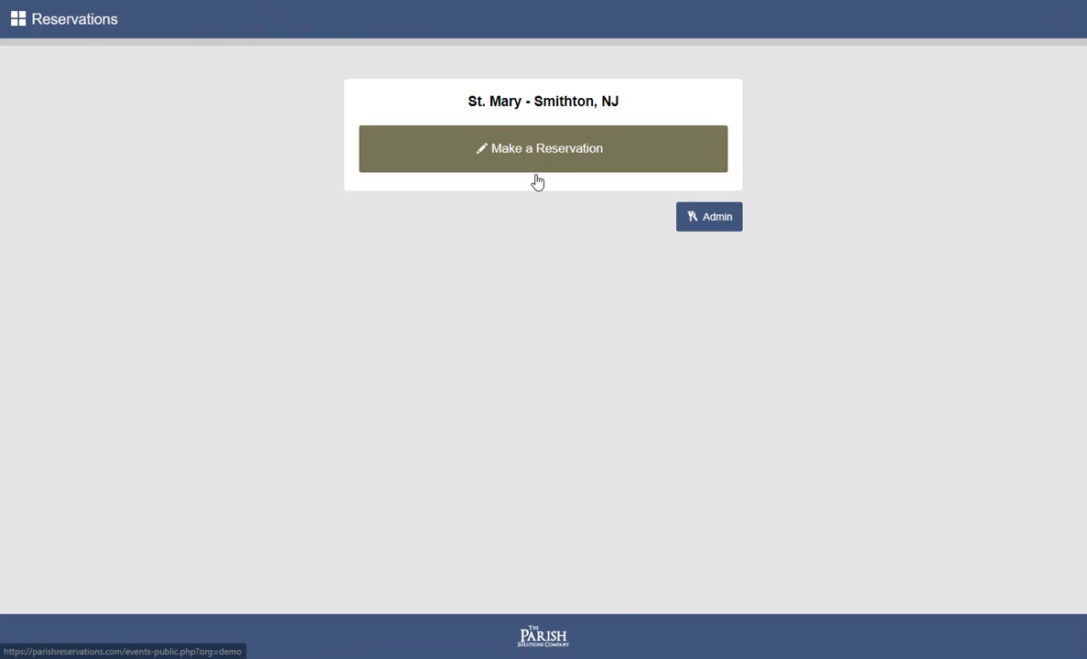
left_click(590, 167)
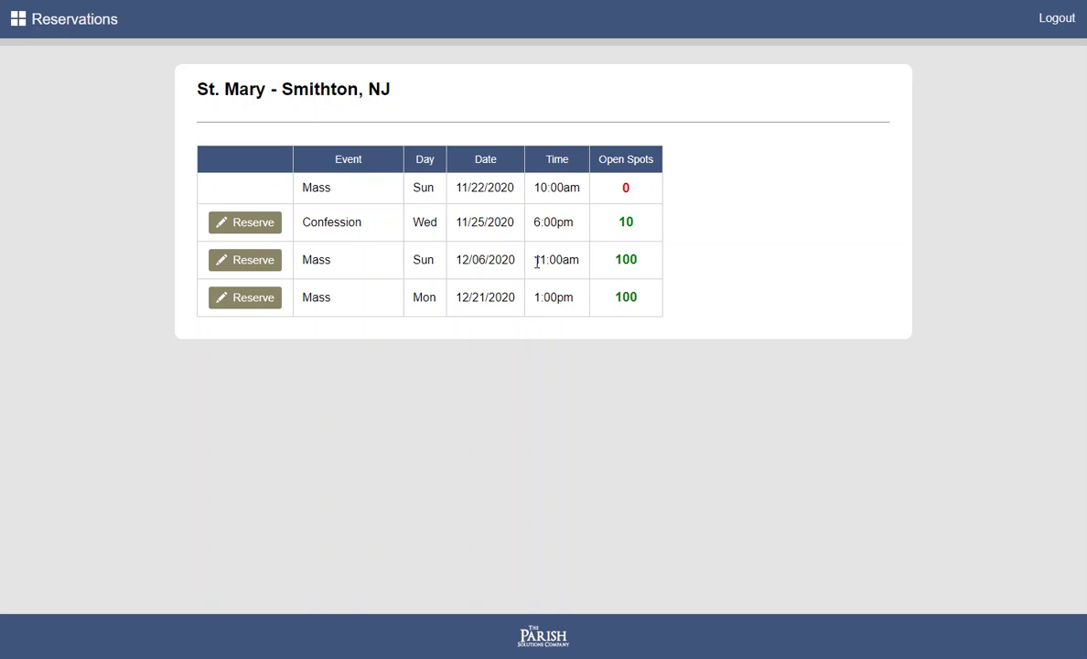
Return to the landing page and sign in to admin
left_click(84, 32)
left_click(720, 217)
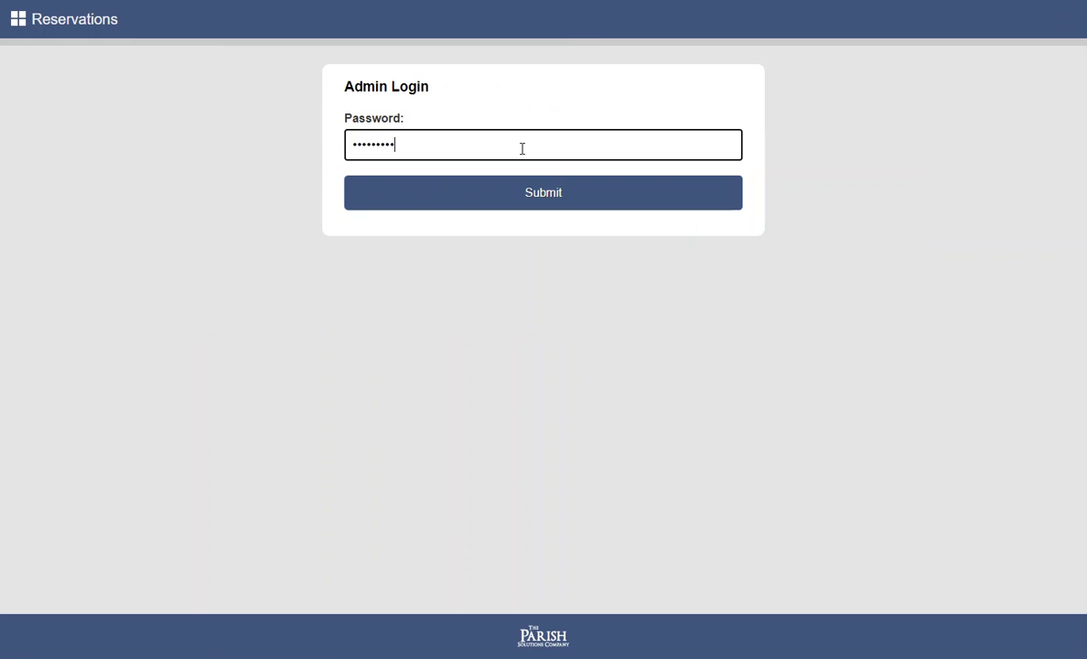
key("Return")
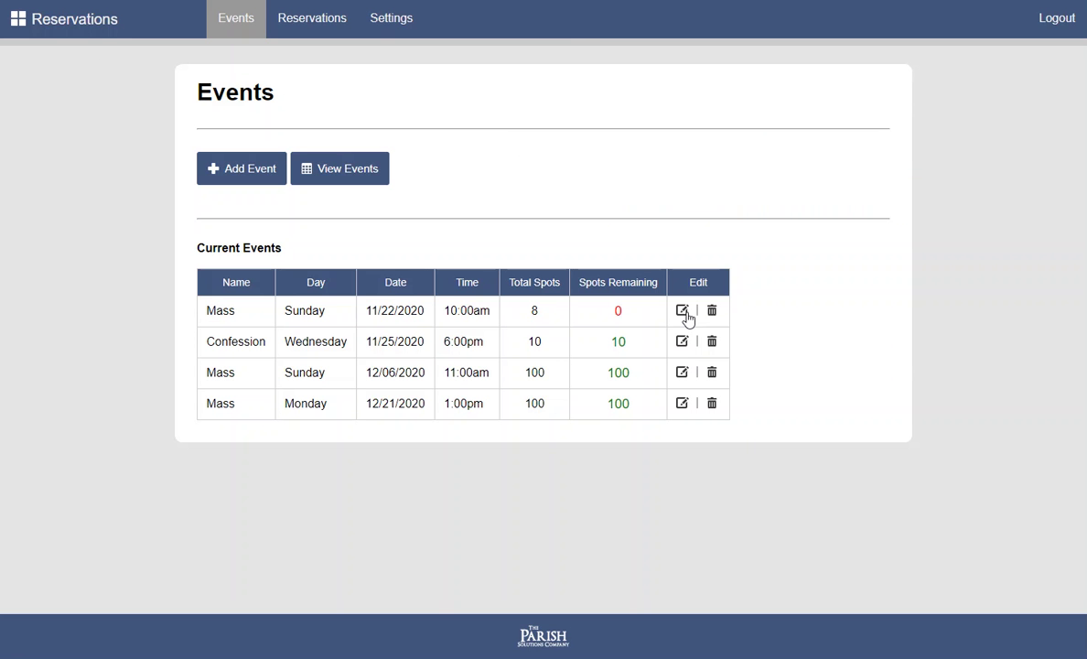
Change the 11/22/2020 Mass's total spots from 8 to 12
left_click(682, 311)
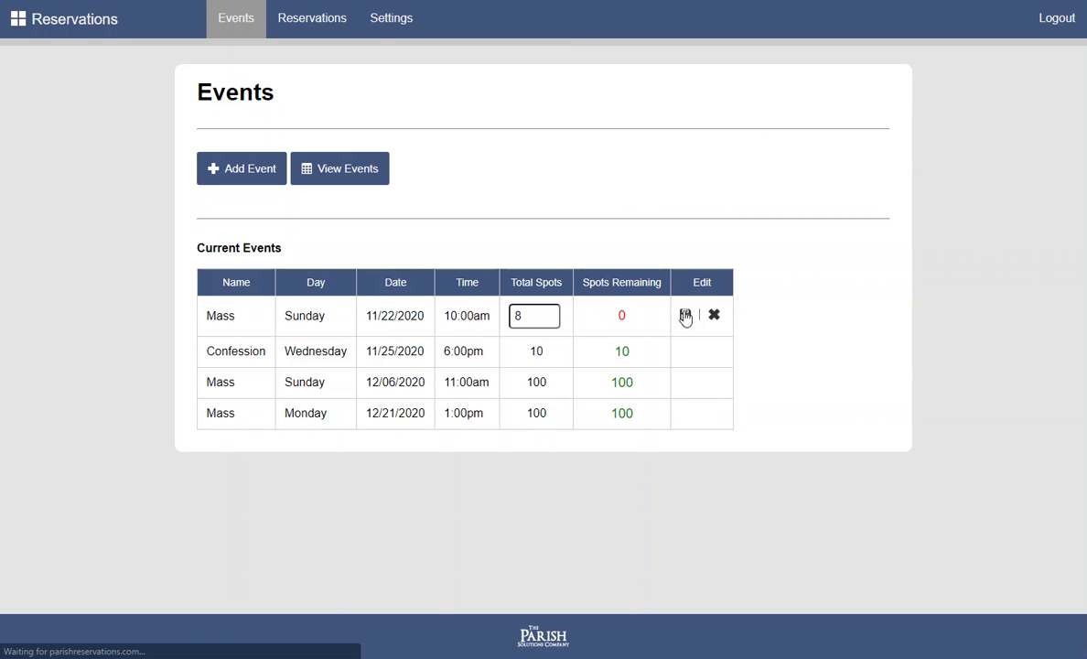
double_click(514, 316)
type("12")
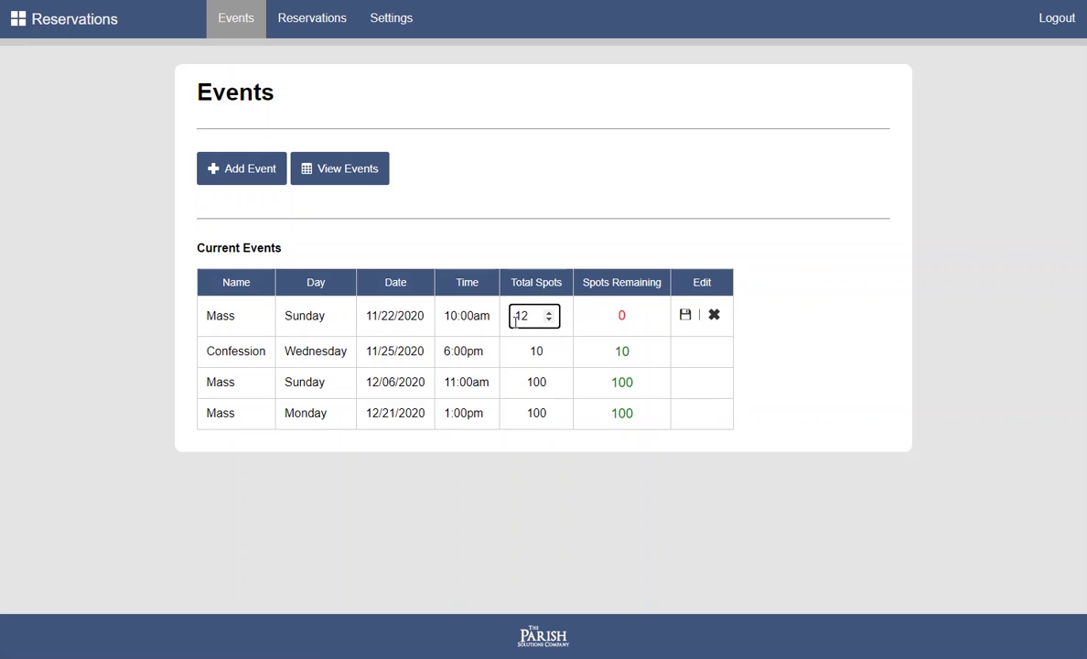
left_click(686, 316)
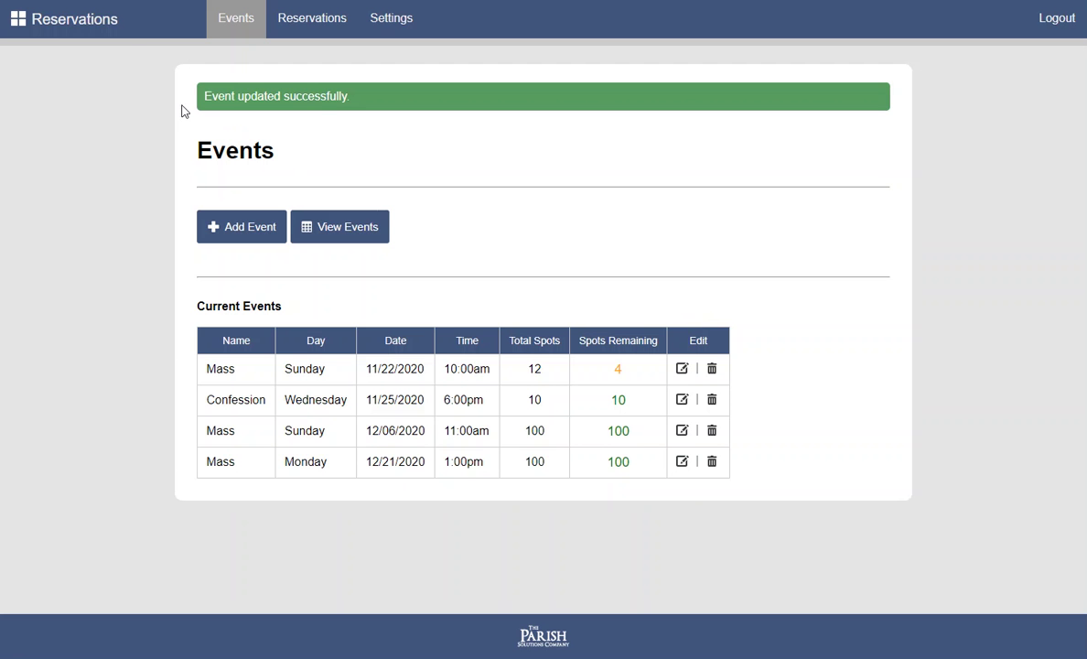
Open the public event list and start a reservation for the 11/22/2020 Mass
left_click(82, 29)
left_click(446, 148)
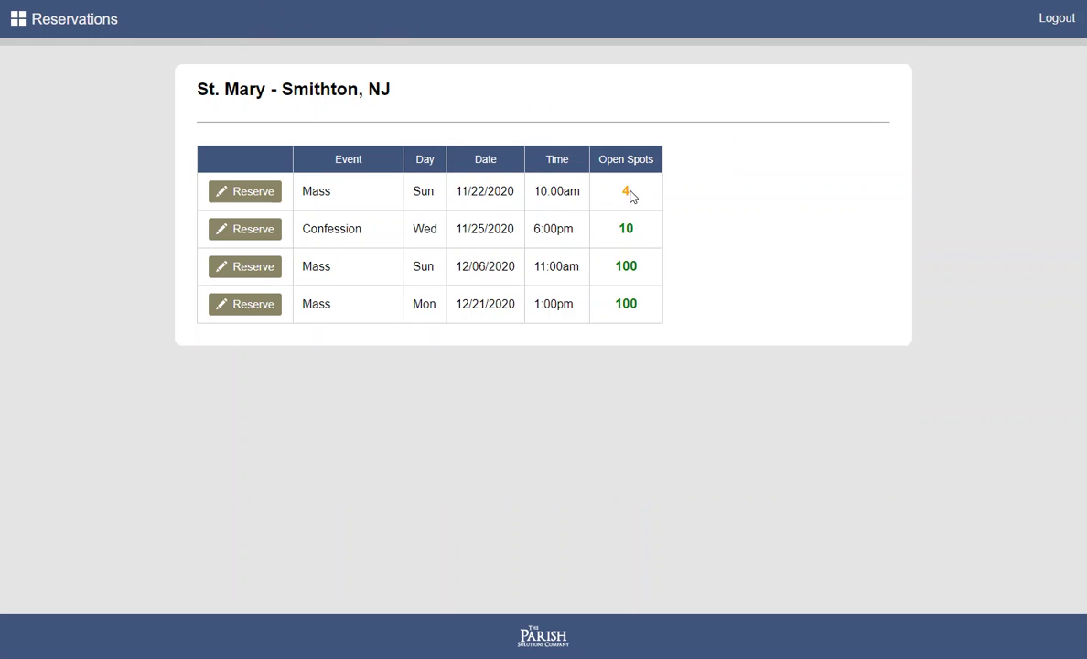
left_click(220, 190)
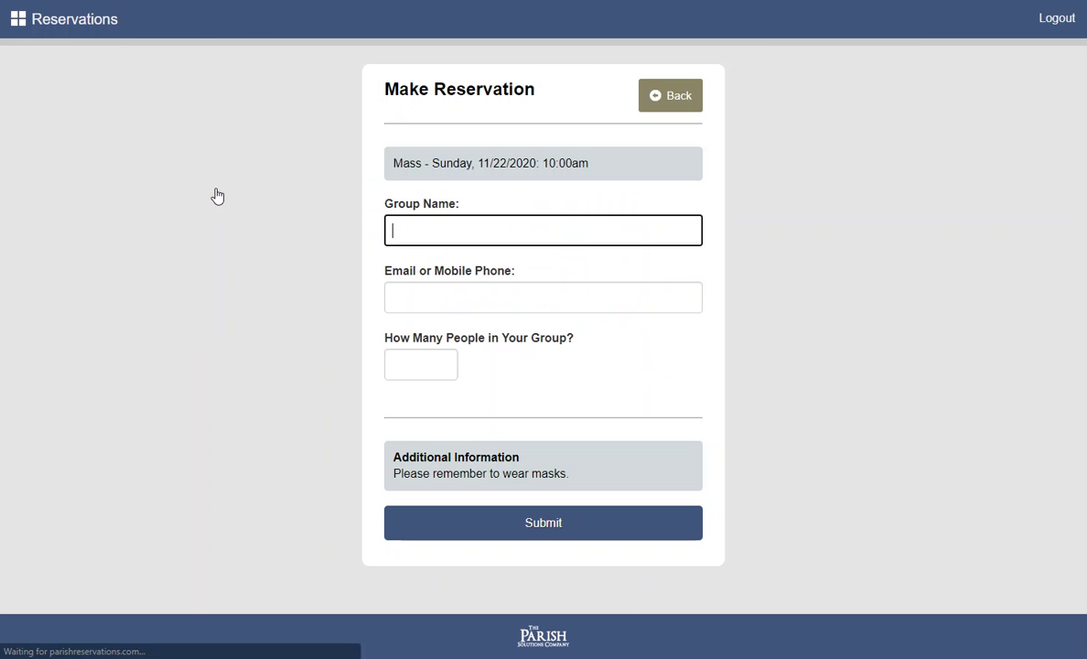
Try a group size of 4, then leave the form without submitting
left_click(423, 361)
left_click(445, 361)
left_click(445, 362)
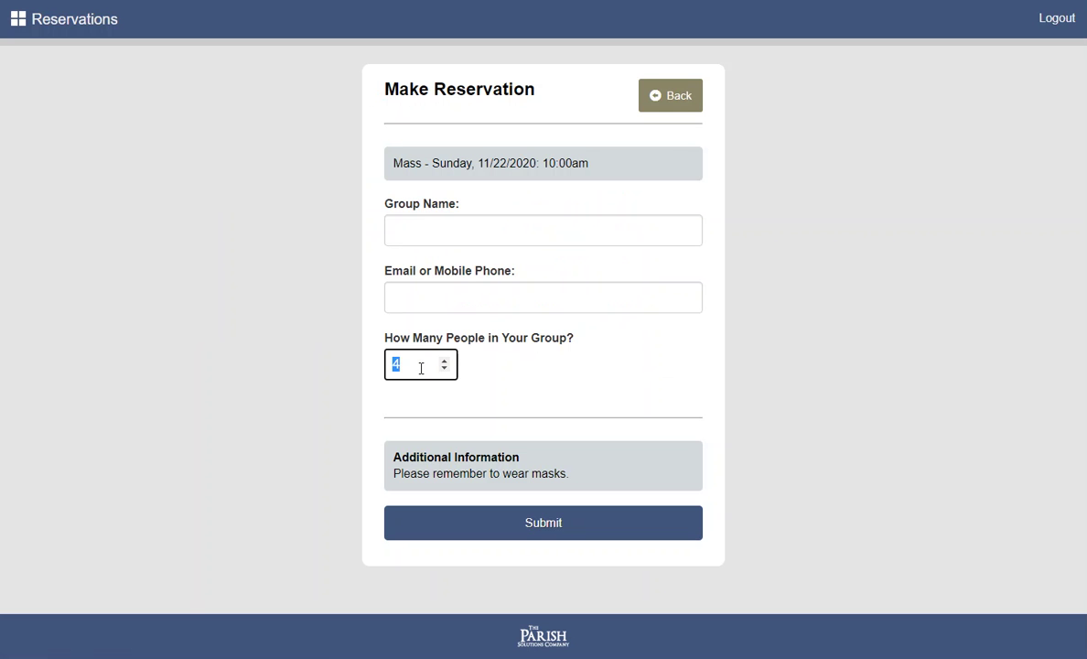
left_click(657, 97)
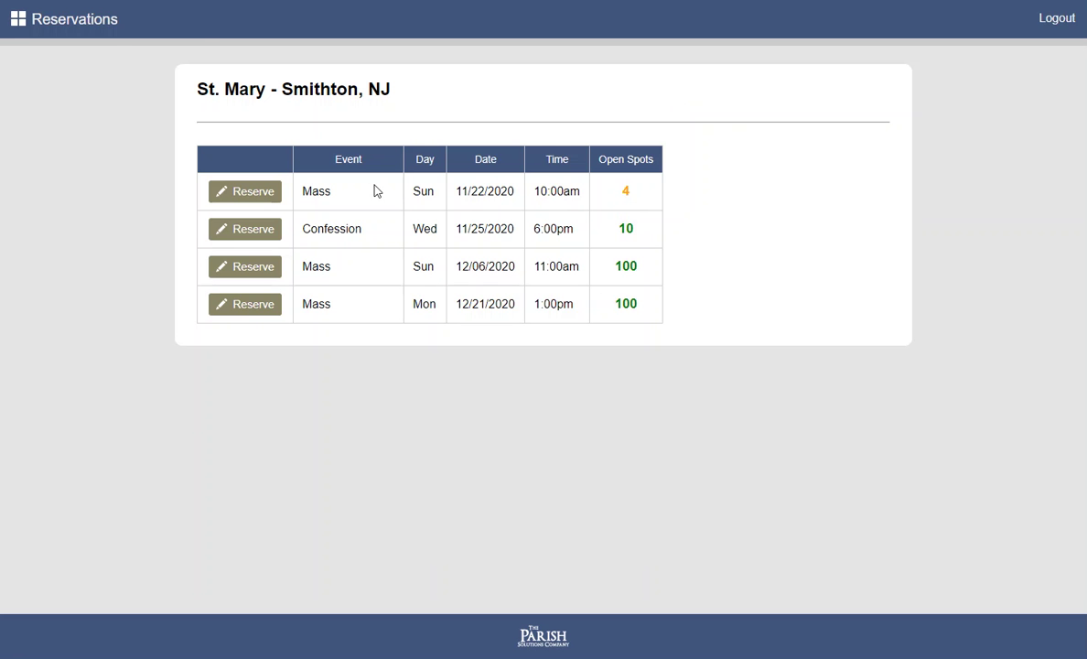
Sign in as admin and filter the Reservations list to the 11/22/2020 10:00am Mass
left_click(105, 30)
left_click(714, 218)
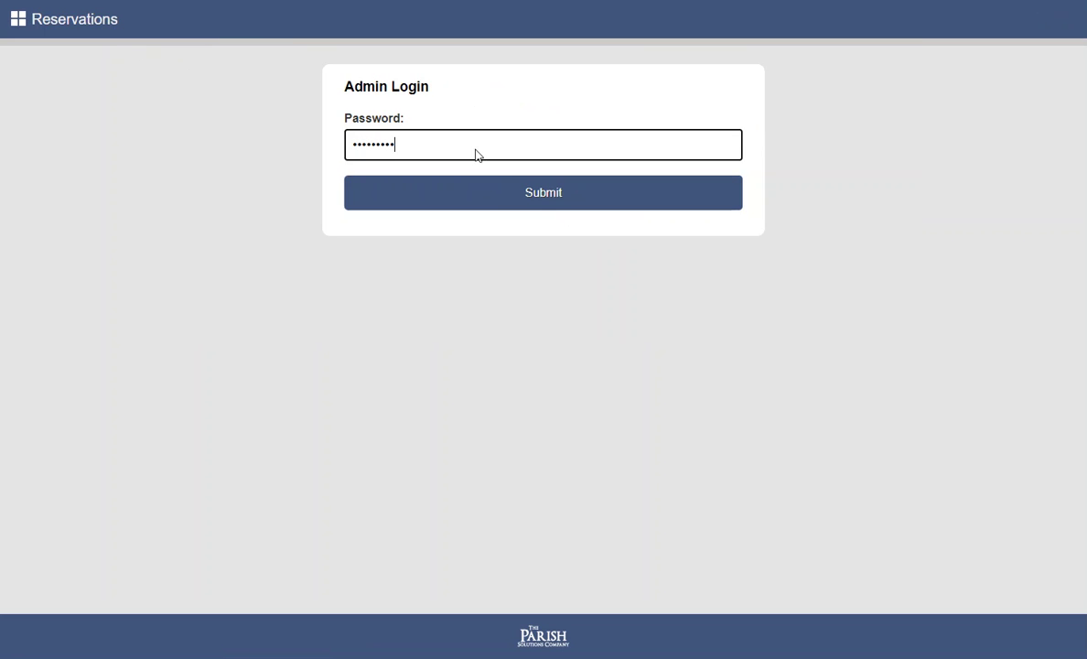
key("Return")
left_click(324, 32)
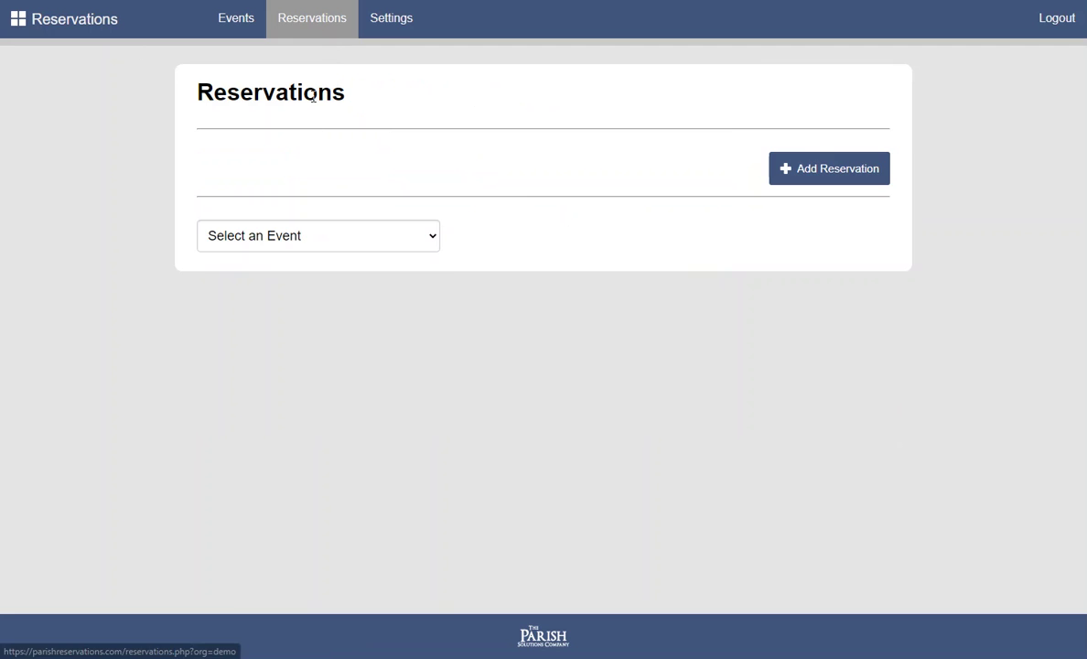
left_click(332, 235)
left_click(305, 281)
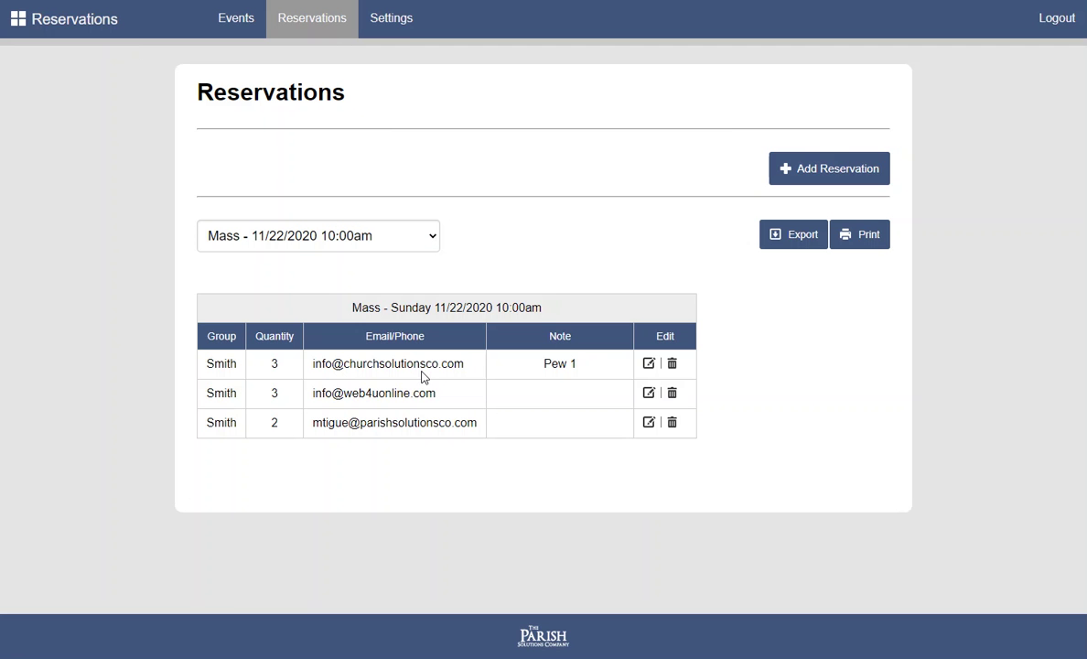
Save the note 'Pew 2' on the second reservation and return to the public landing page
left_click(649, 393)
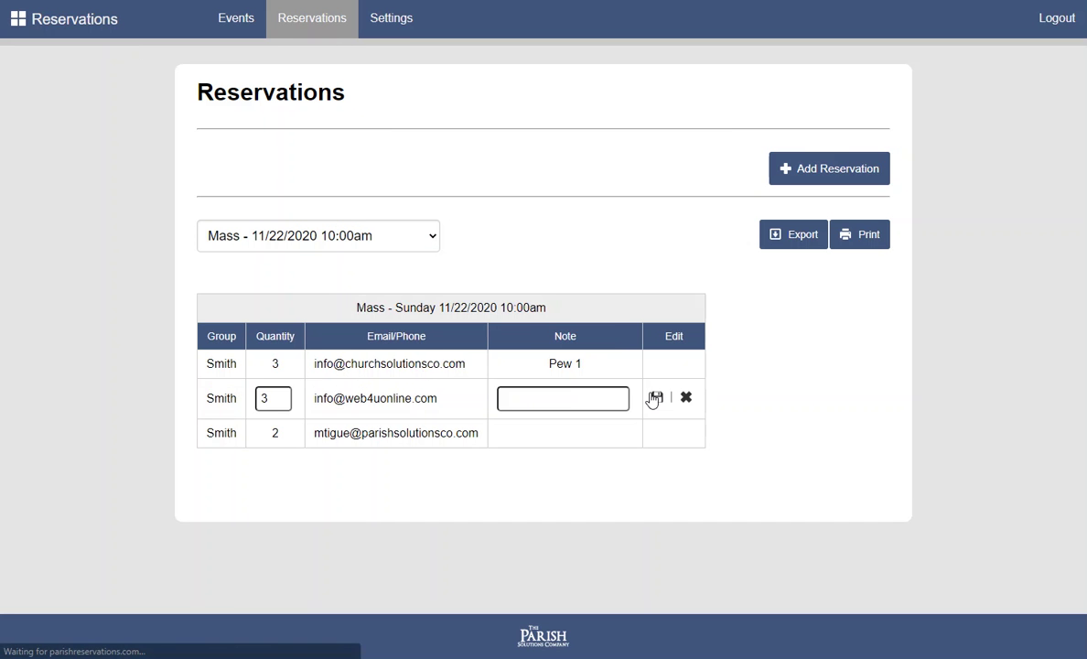
left_click(547, 396)
type("Pew 2")
left_click(657, 399)
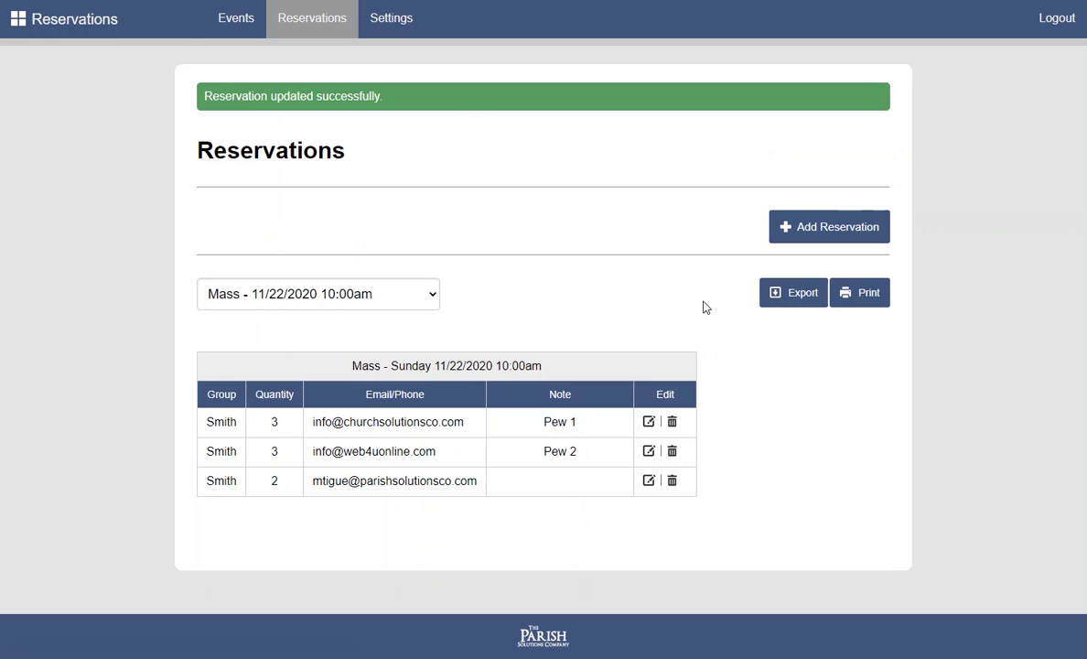
left_click(72, 30)
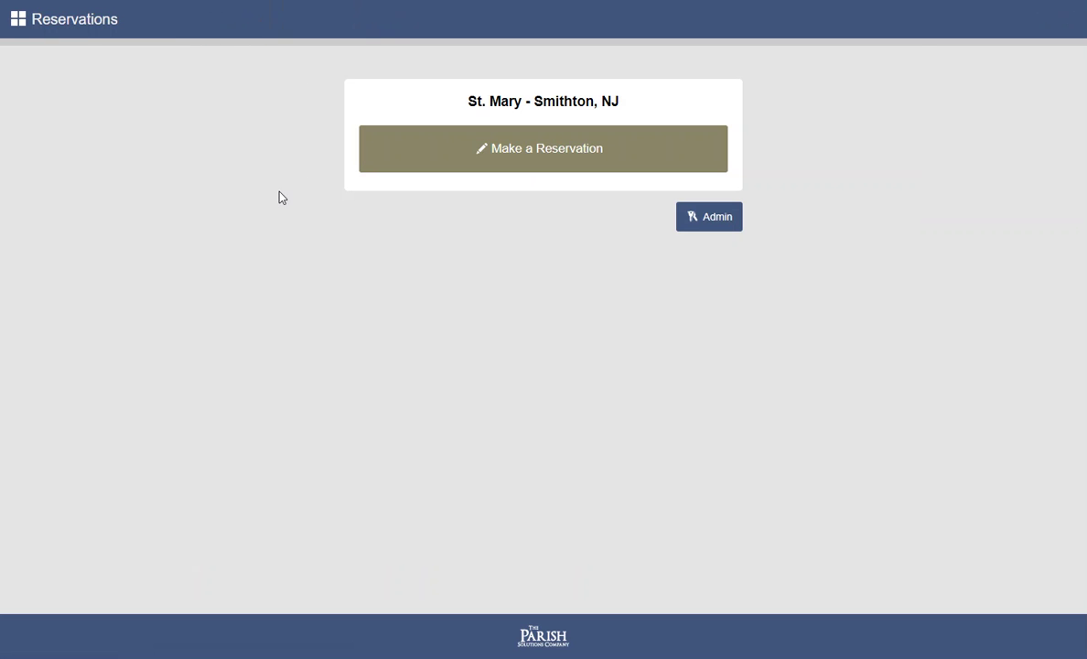